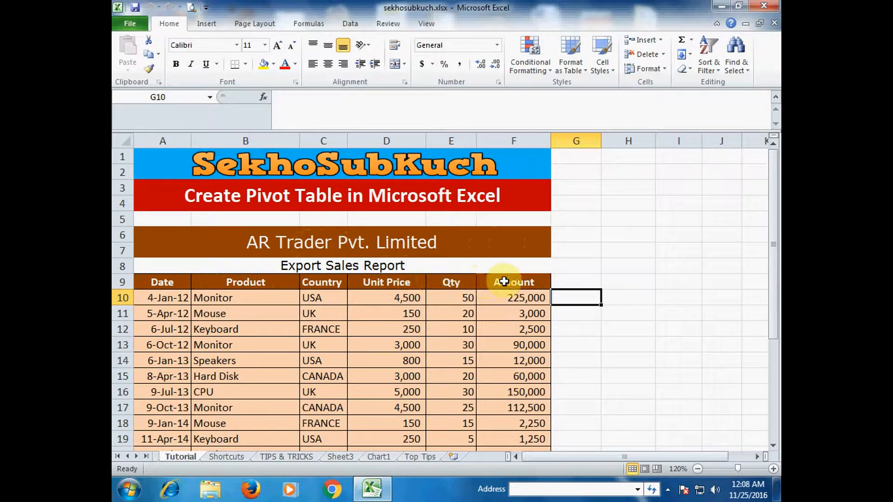
Look through the Export Sales Report data on the Tutorial sheet, from the column headings to the last record.
scroll(264, 320, "down", 2)
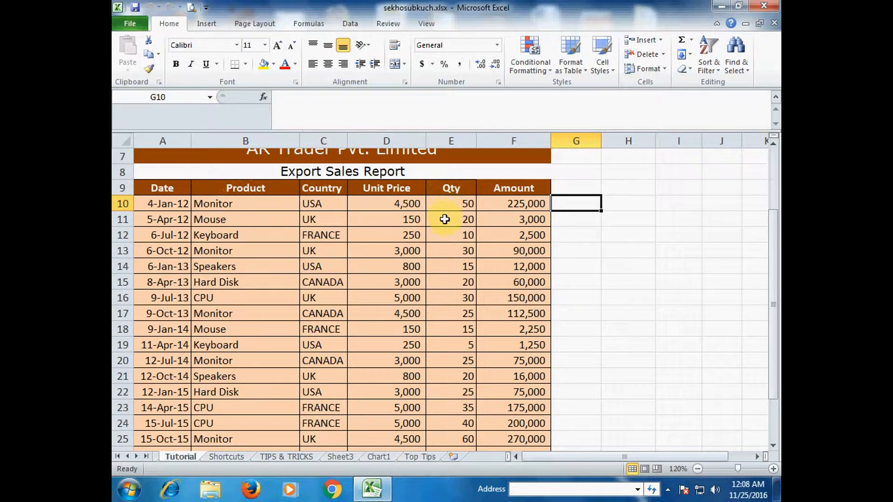
scroll(455, 294, "down", 2)
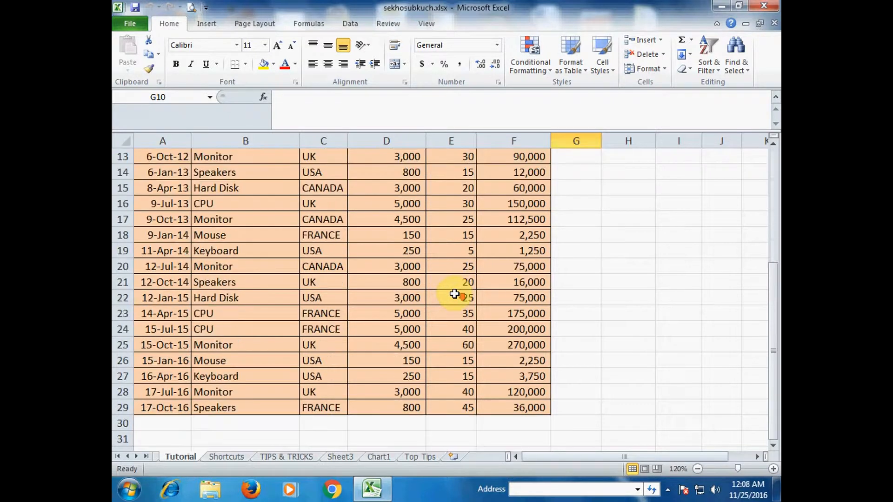
scroll(454, 291, "up", 3)
scroll(454, 288, "down", 1)
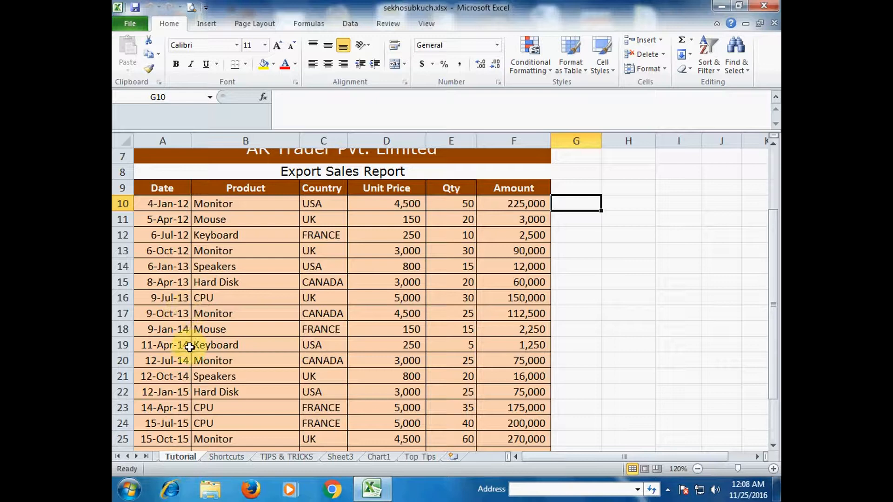
scroll(183, 353, "down", 2)
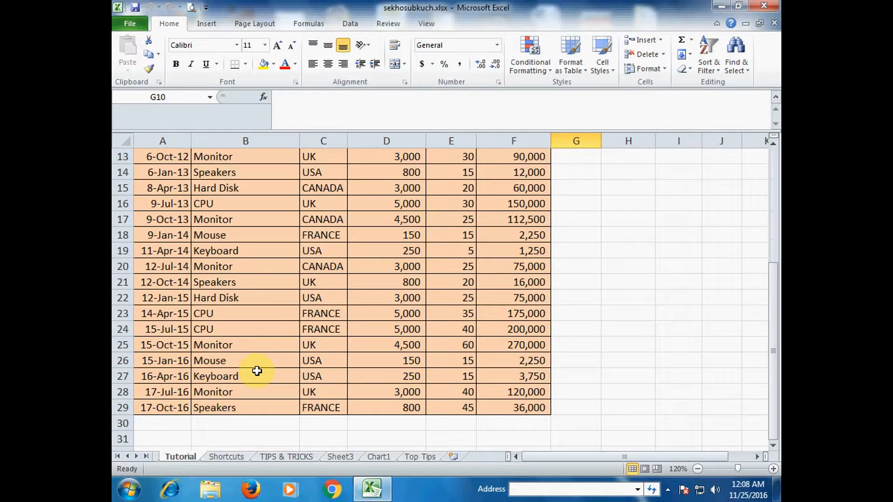
scroll(257, 371, "up", 2)
scroll(274, 337, "up", 2)
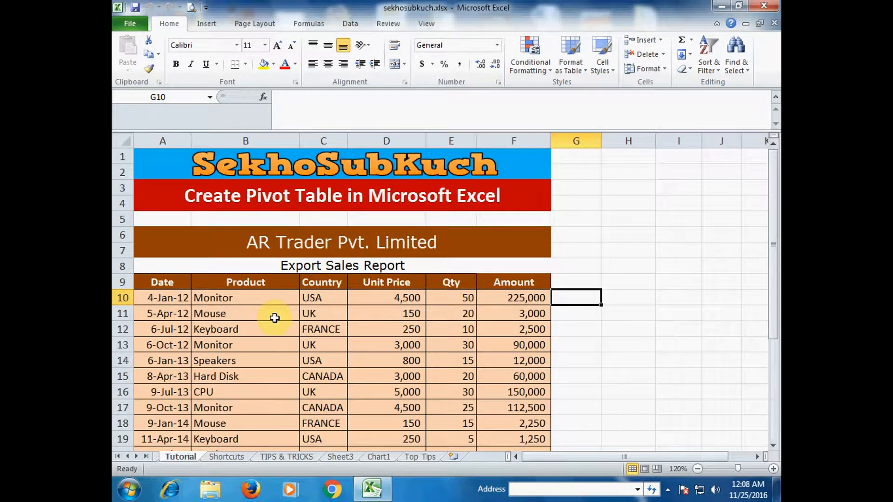
scroll(458, 300, "down", 6)
scroll(458, 300, "up", 4)
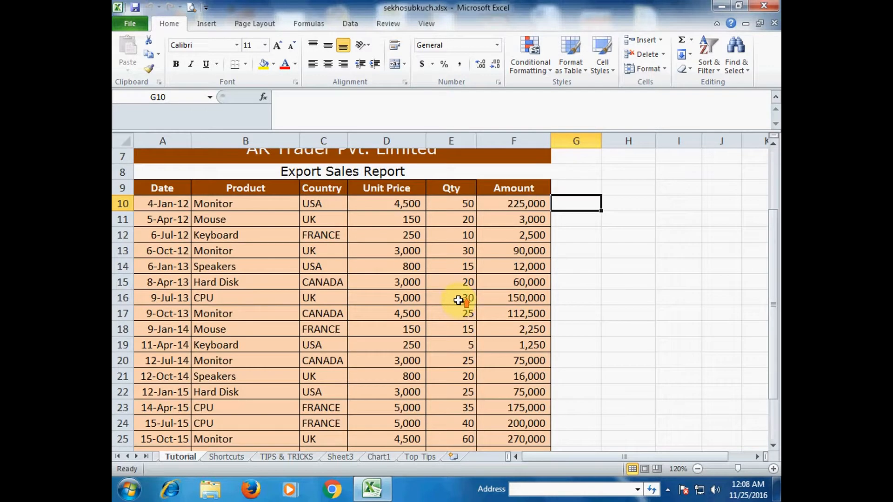
scroll(458, 300, "up", 2)
Create a pivot table on a new worksheet from the sales data in Tutorial!$A$9:$F$29.
left_click(623, 337)
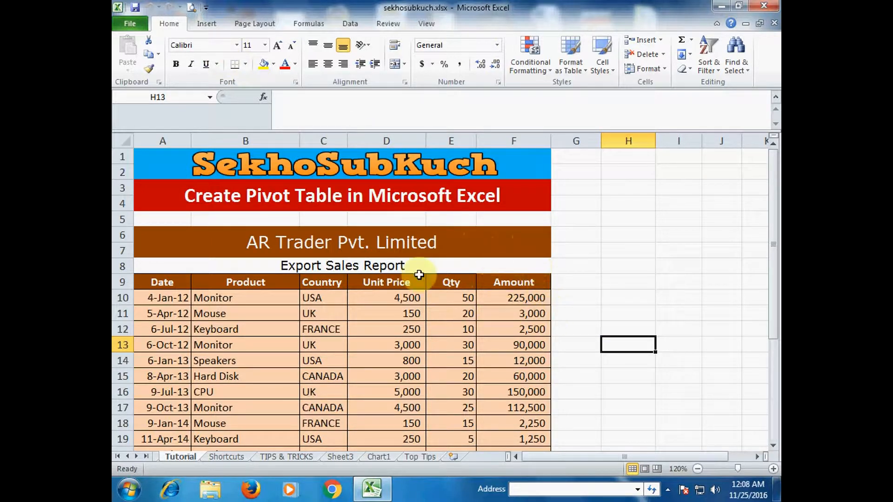
left_click(206, 24)
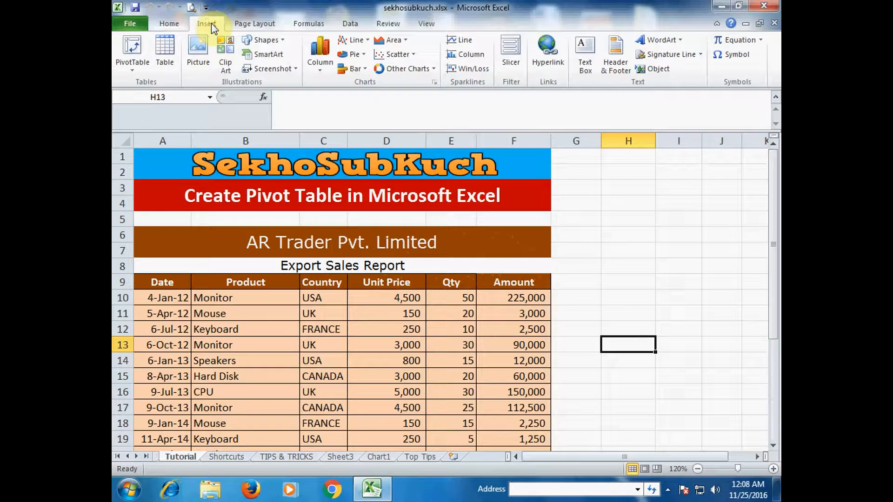
left_click(126, 69)
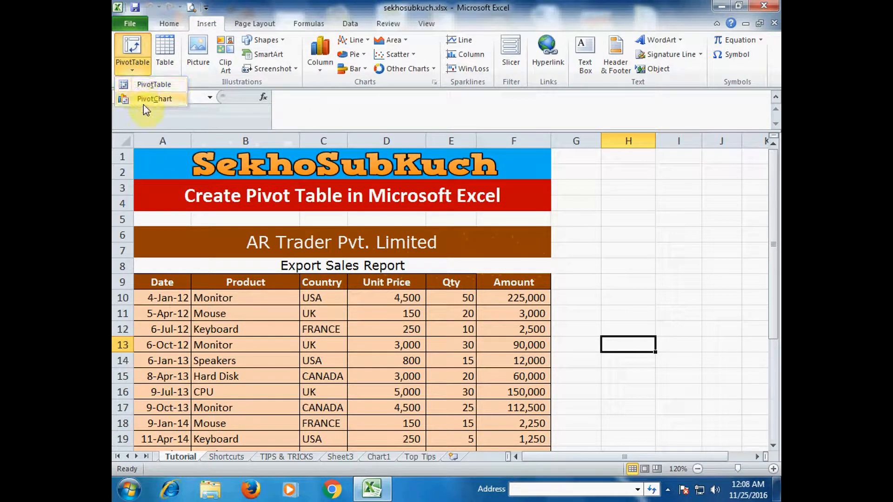
left_click(162, 89)
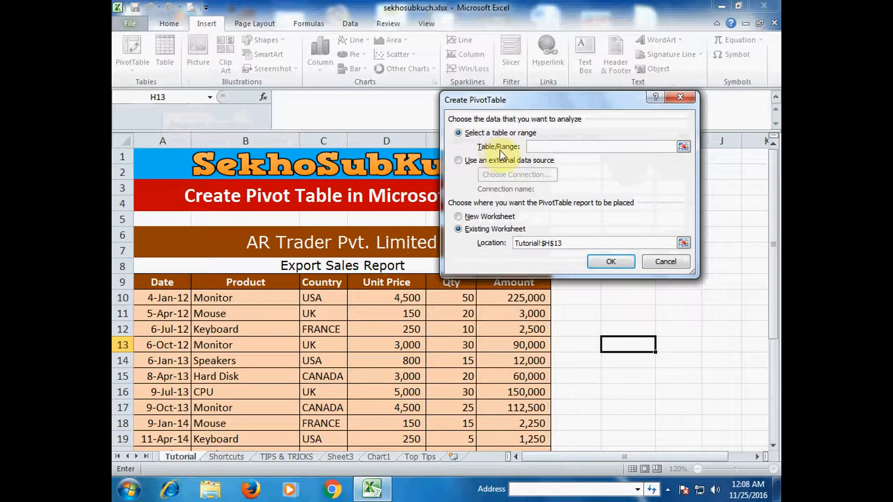
left_click(685, 148)
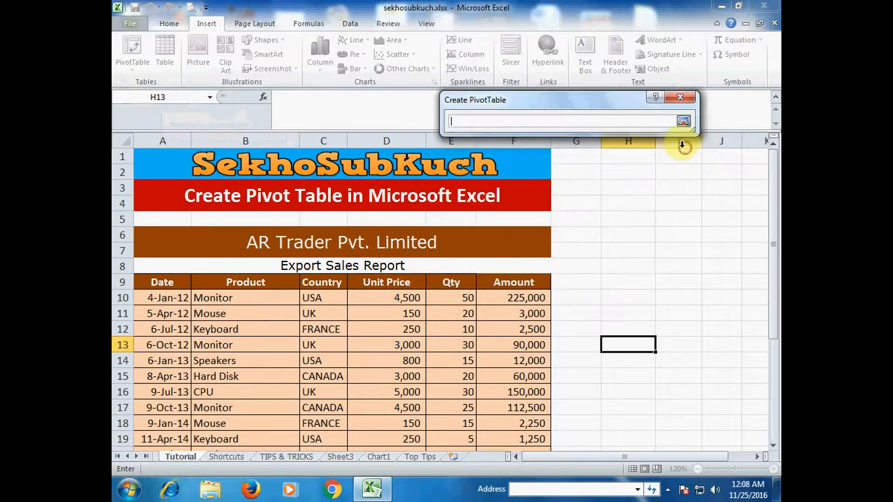
left_click_drag(164, 283, 505, 423)
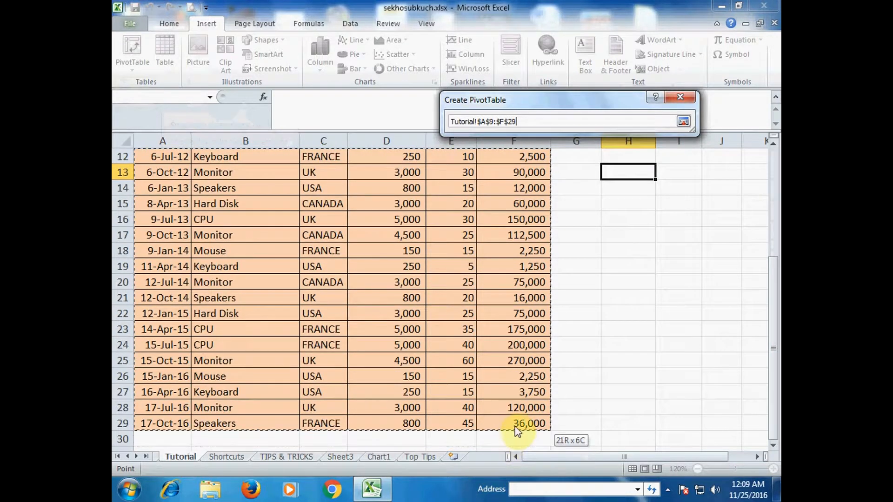
left_click(681, 122)
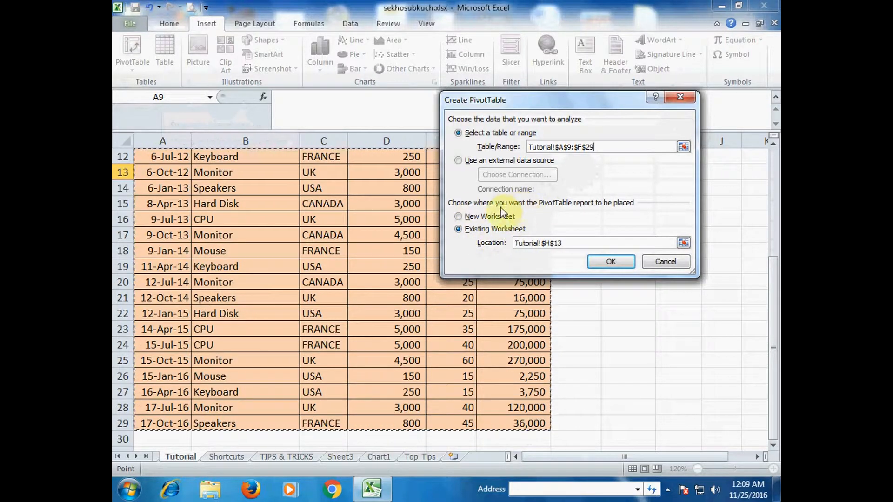
left_click(475, 216)
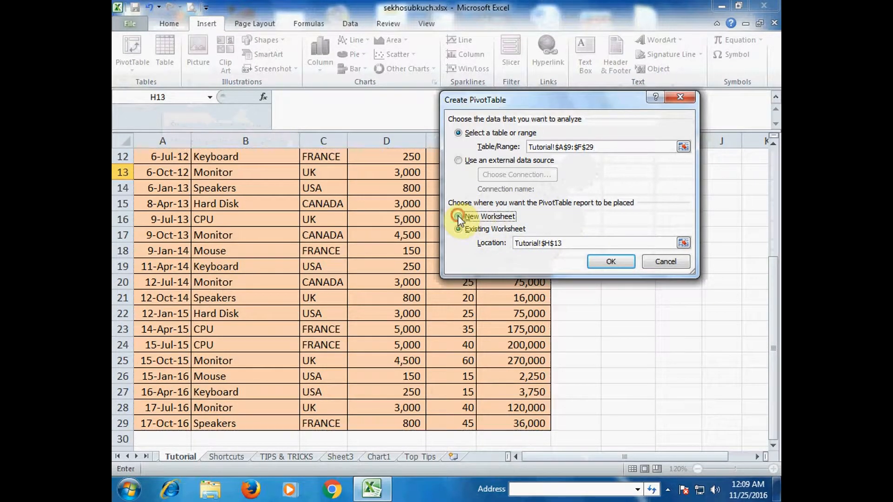
left_click(614, 268)
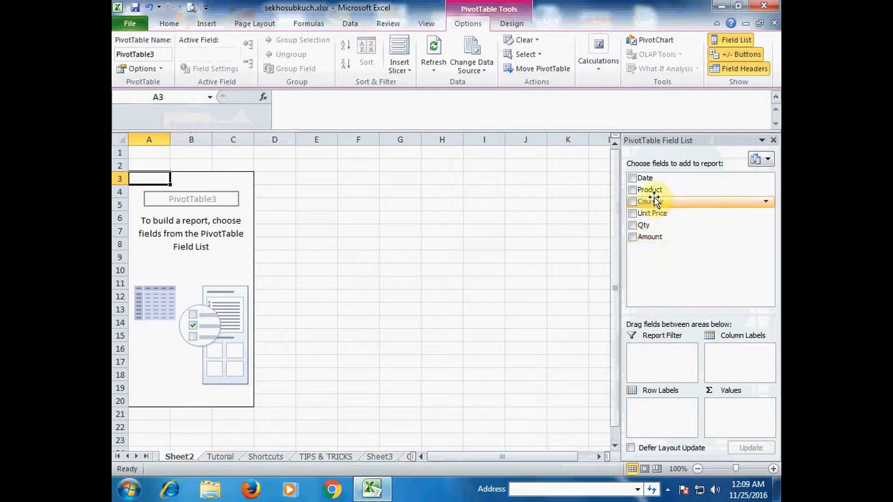
Lay out the pivot table with Product as column labels, Country as row labels and Qty as summed values.
left_click(633, 191)
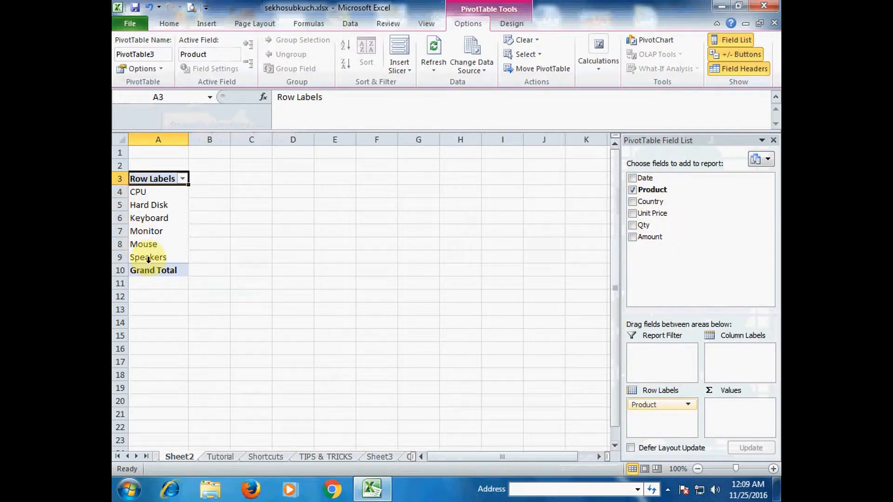
left_click_drag(658, 406, 739, 362)
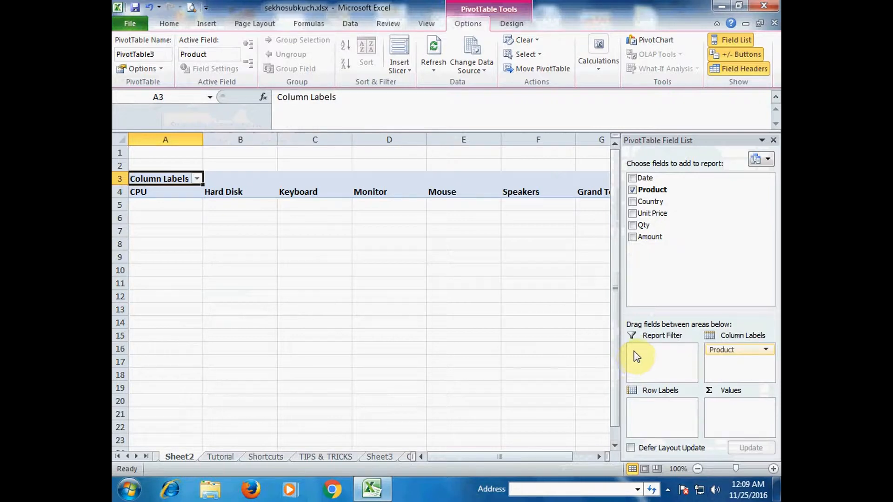
left_click_drag(643, 225, 645, 408)
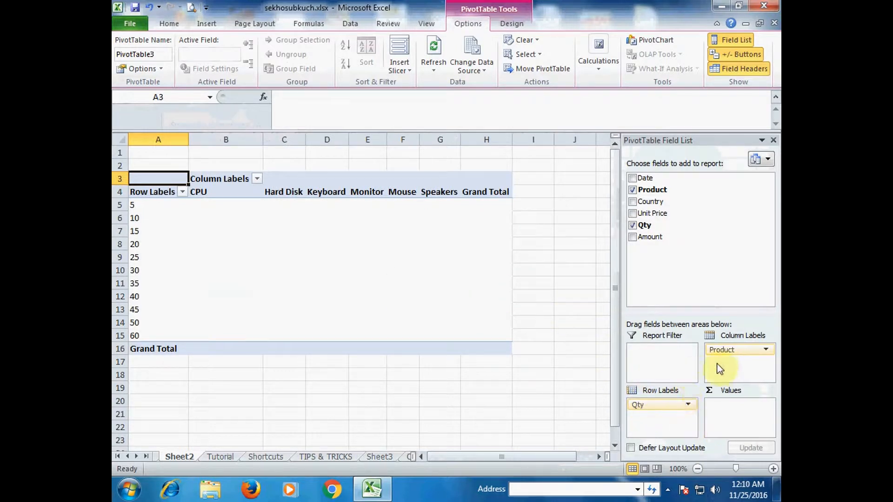
left_click_drag(640, 409, 723, 409)
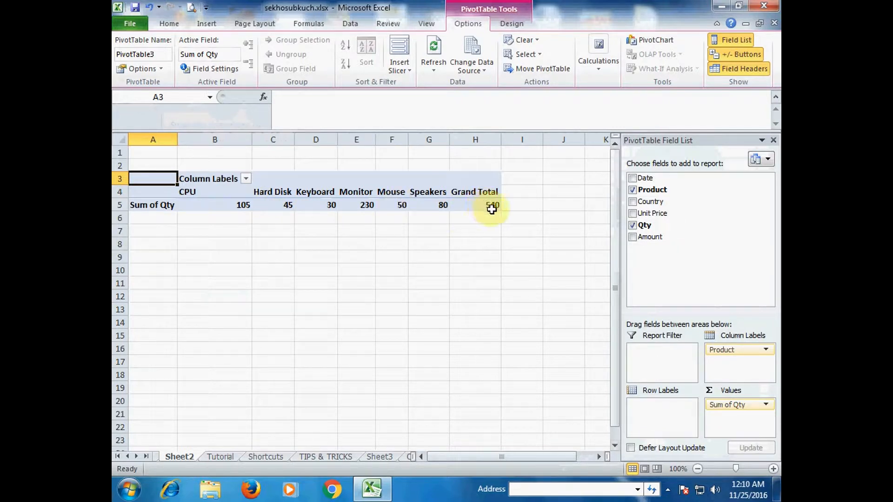
mouse_move(492, 209)
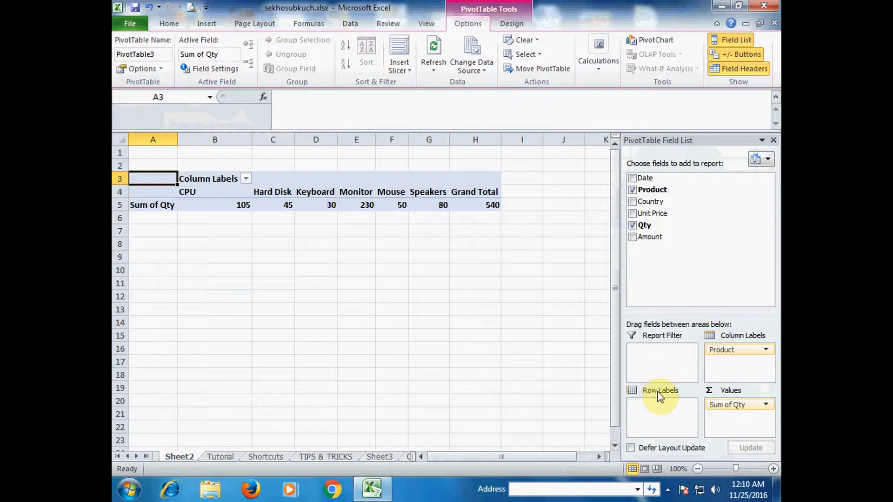
left_click_drag(646, 201, 641, 408)
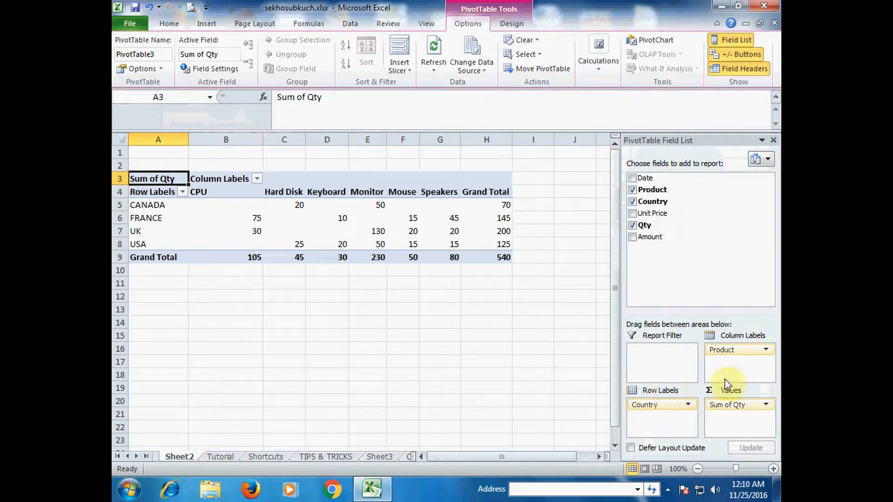
Nest Product under Country in the row labels, and swap their order so Product sits above Country.
left_click_drag(710, 369, 644, 418)
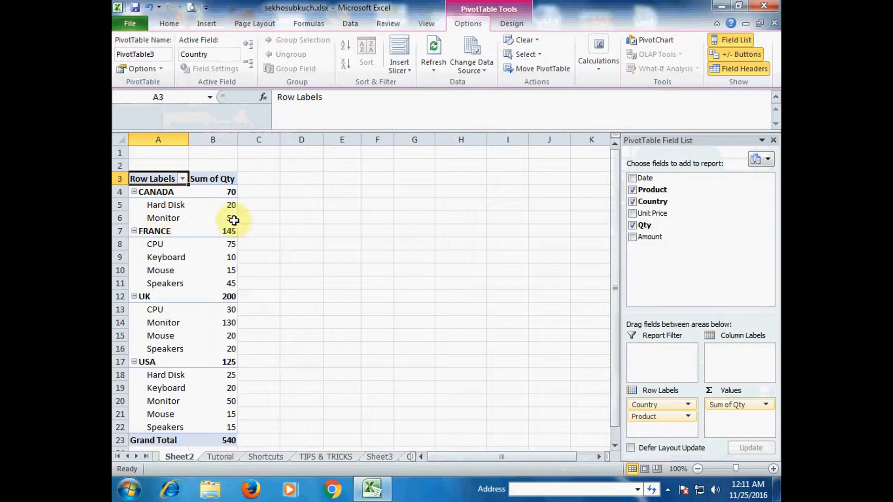
mouse_move(233, 220)
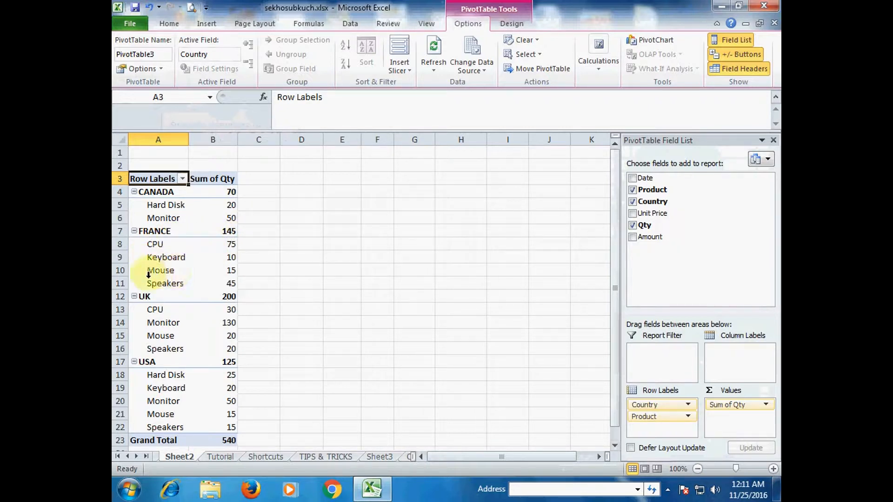
scroll(289, 252, "down", 2)
scroll(288, 251, "up", 2)
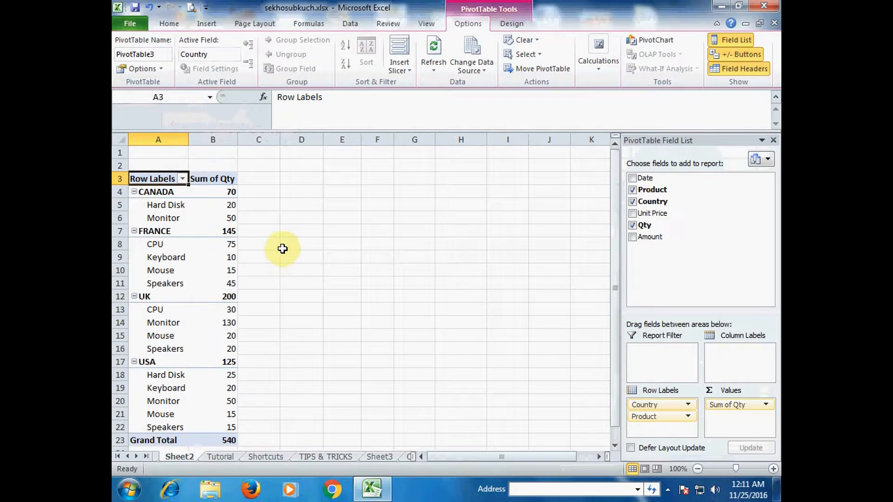
mouse_move(218, 248)
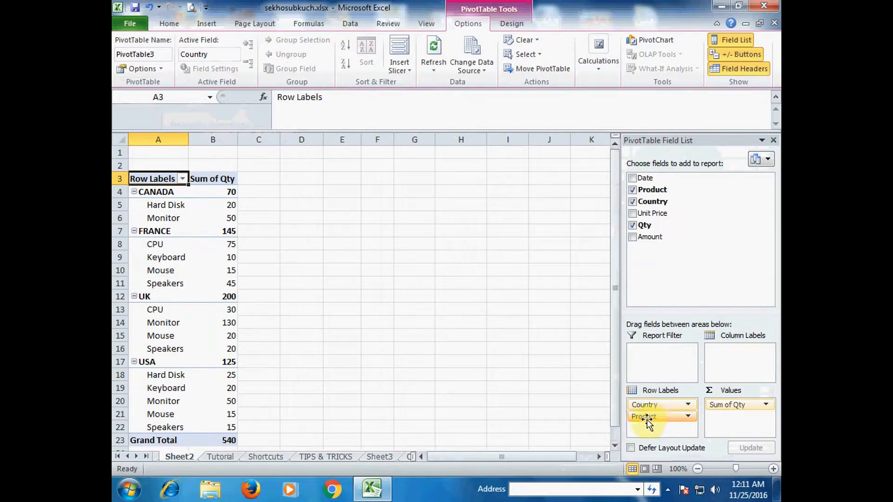
left_click_drag(646, 420, 648, 403)
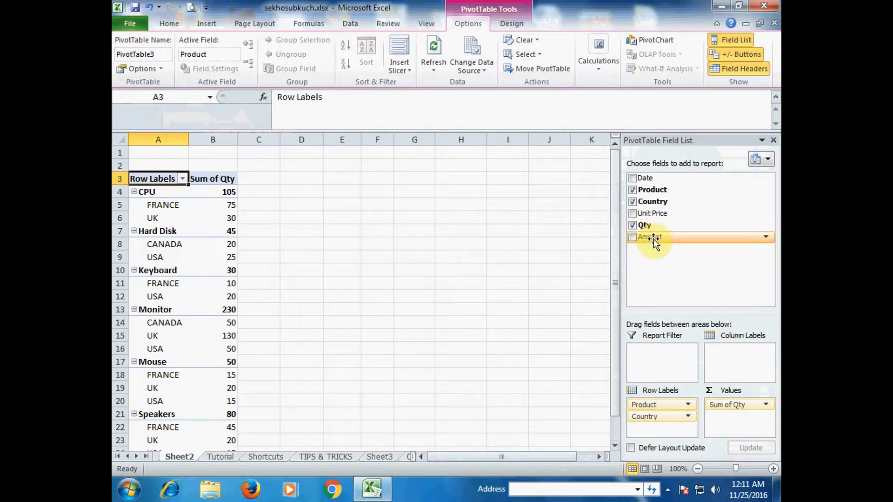
Add Date to the pivot table, remove Country, and arrange Date as row labels with Product as column labels.
left_click_drag(638, 178, 716, 357)
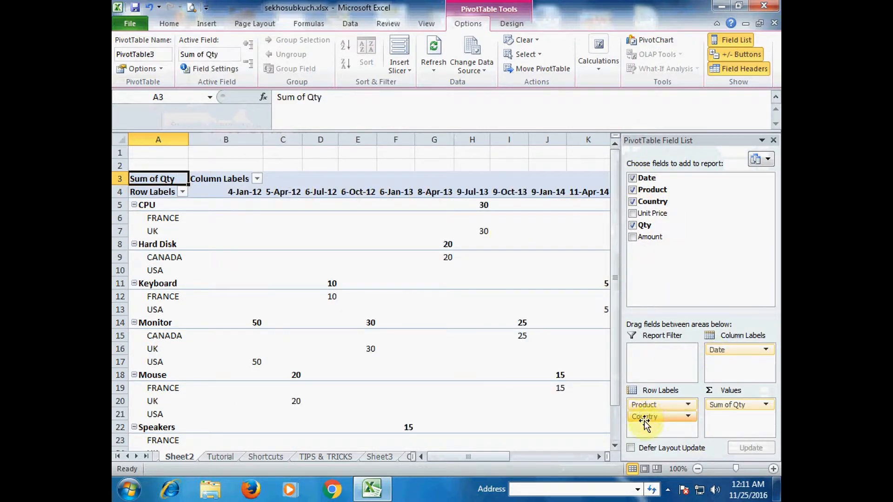
mouse_move(647, 418)
left_mouse_down()
mouse_move(725, 368)
mouse_move(708, 411)
mouse_move(645, 420)
left_mouse_up()
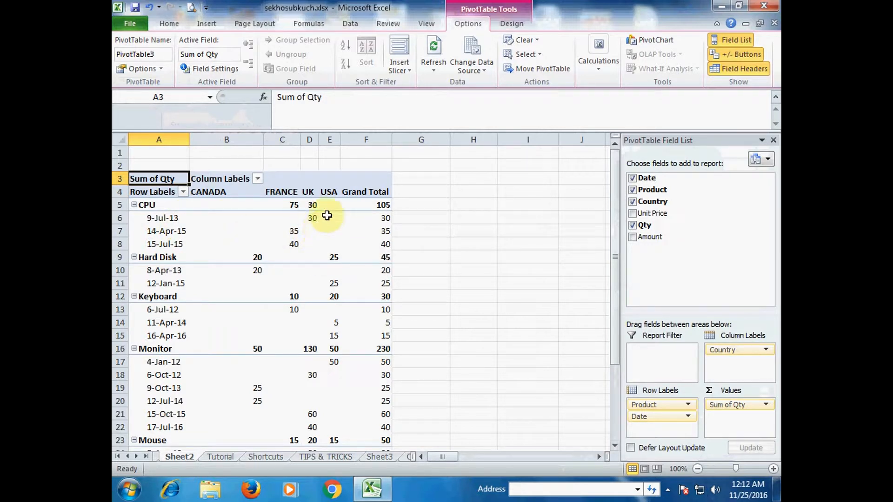
left_click_drag(724, 352, 659, 270)
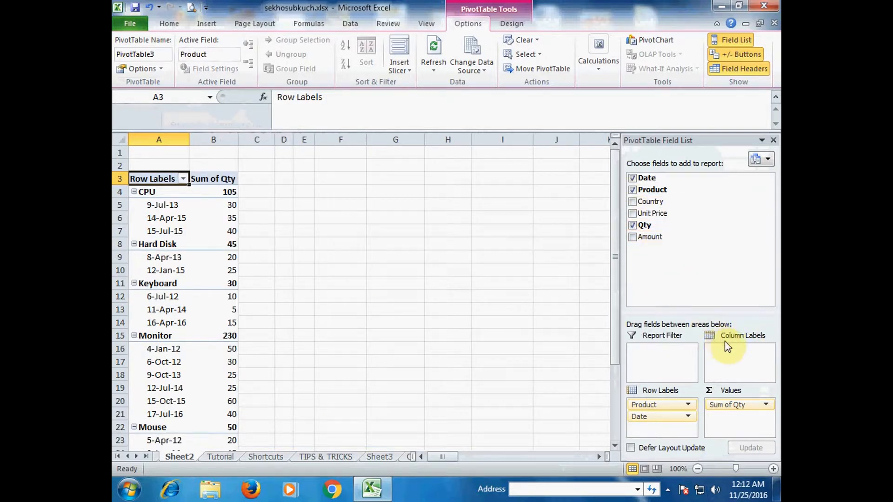
left_click_drag(643, 415, 641, 404)
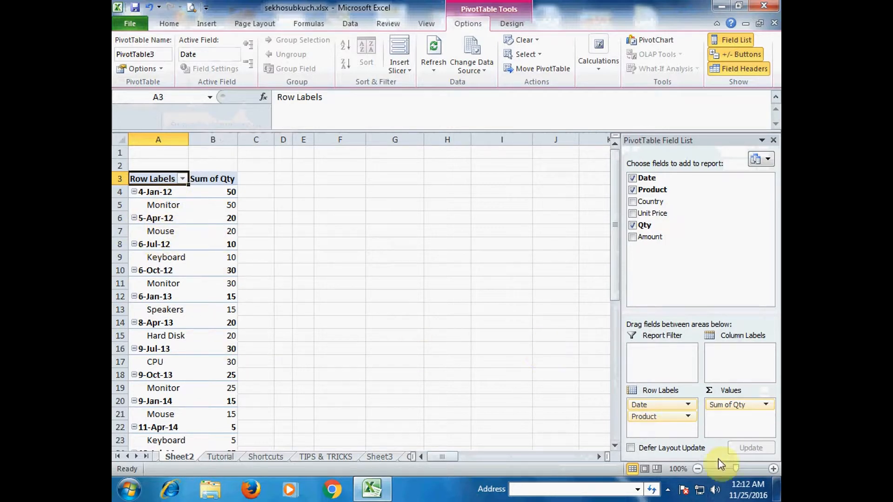
left_click_drag(646, 416, 721, 353)
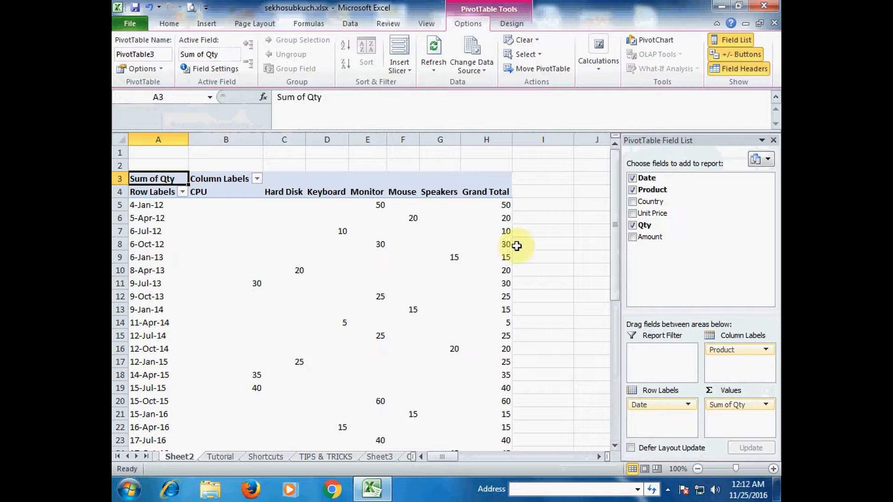
Group the pivot table's date row labels by Years only, leaving Months deselected.
mouse_move(618, 278)
left_mouse_down()
mouse_move(619, 303)
mouse_move(617, 288)
left_mouse_up()
left_click_drag(154, 181, 131, 426)
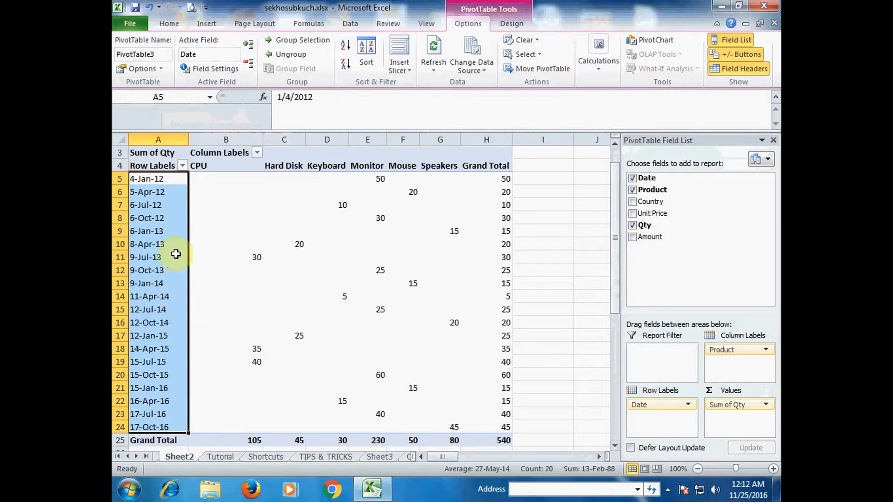
left_click(157, 193)
left_click(151, 179)
right_click(156, 183)
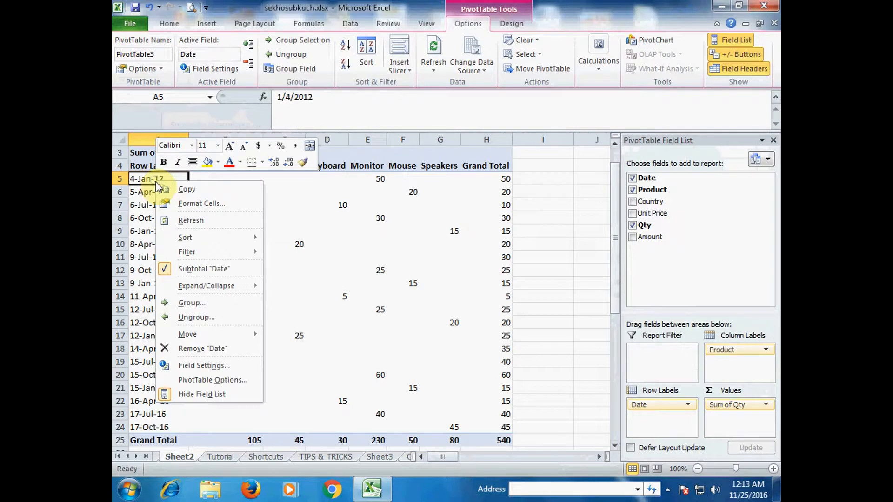
left_click(204, 303)
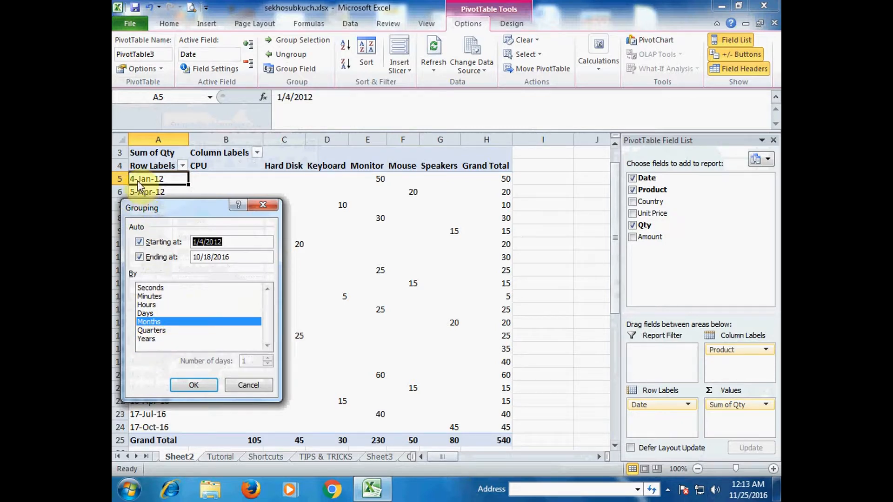
left_click(146, 338)
left_click(151, 322)
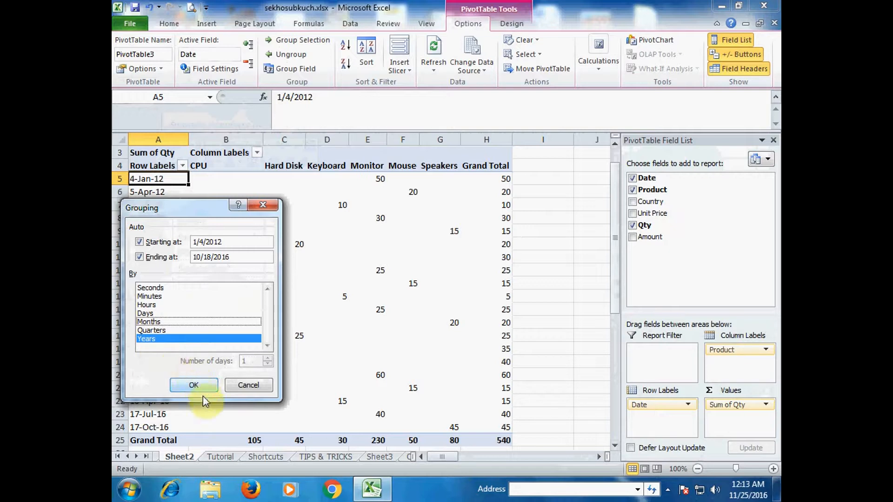
left_click(198, 384)
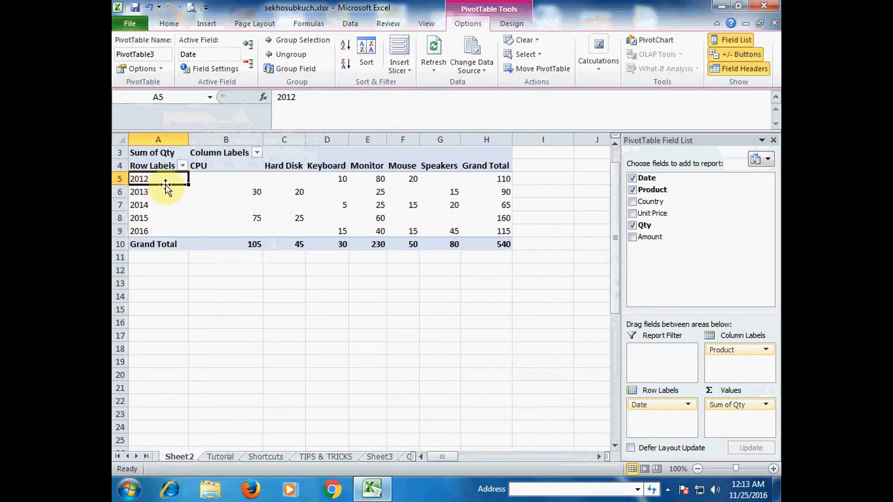
Examine the 2012 product quantities and grand total, and the row labels for 2013 through 2016.
left_click(344, 182)
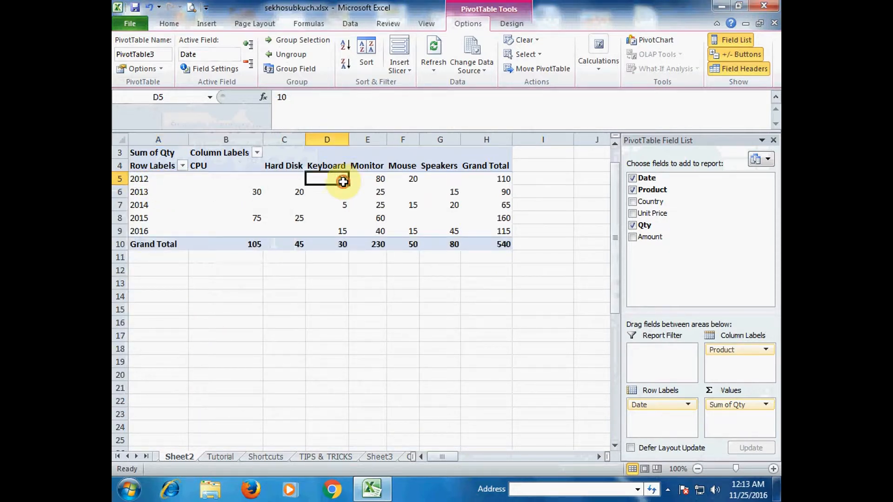
left_click(375, 179)
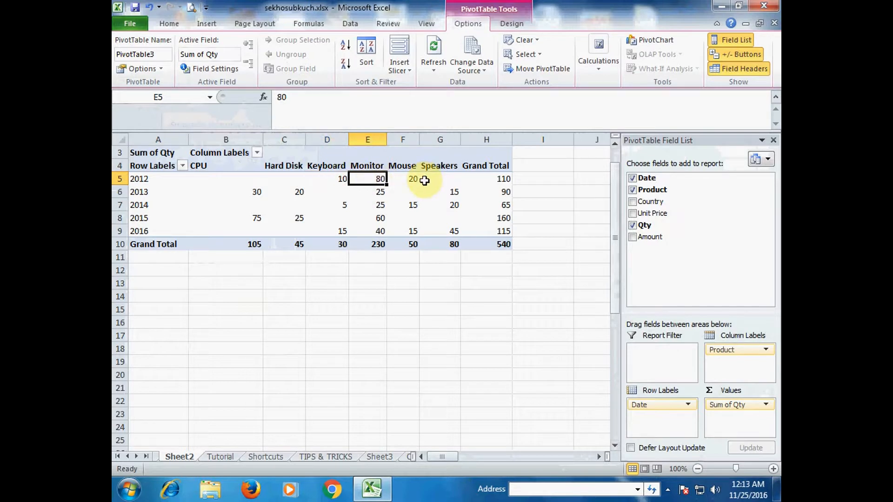
left_click(409, 179)
left_click(491, 181)
left_click(151, 193)
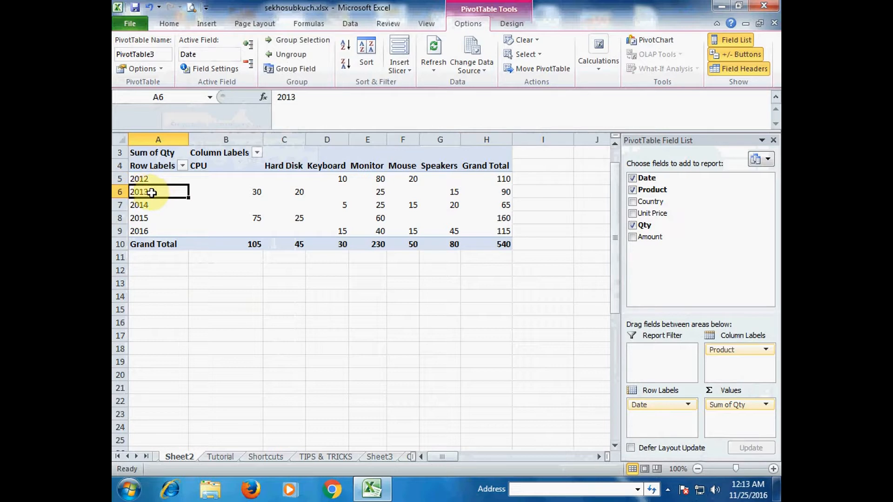
left_click(141, 205)
left_click(134, 217)
left_click(151, 231)
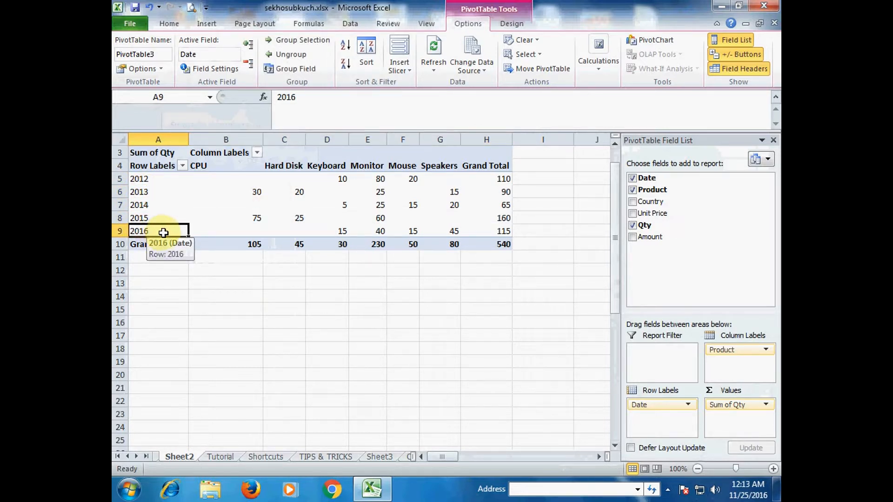
Regroup the date row labels by both Months and Years, without Quarters.
left_click(141, 183)
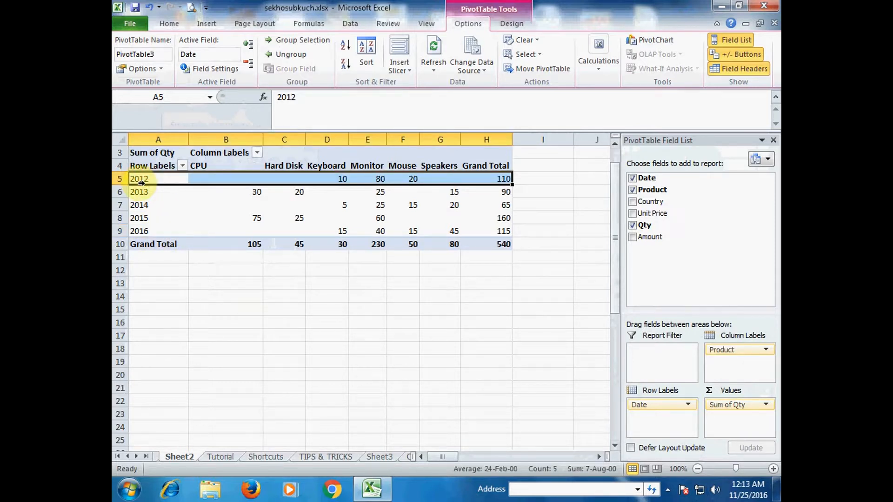
right_click(148, 184)
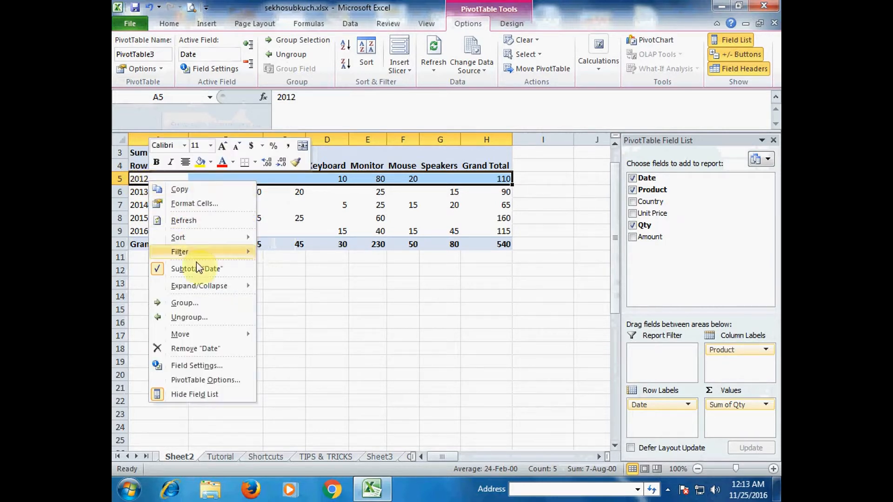
left_click(195, 302)
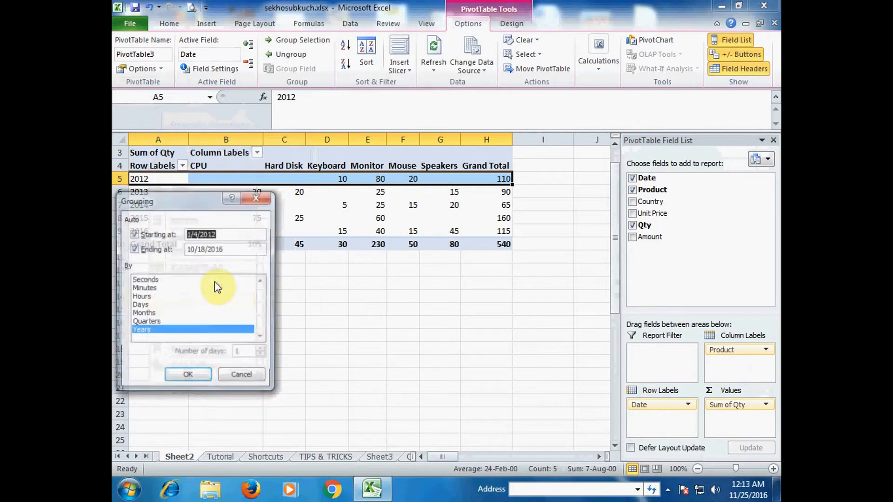
left_click(141, 323)
left_click(148, 314)
left_click(148, 323)
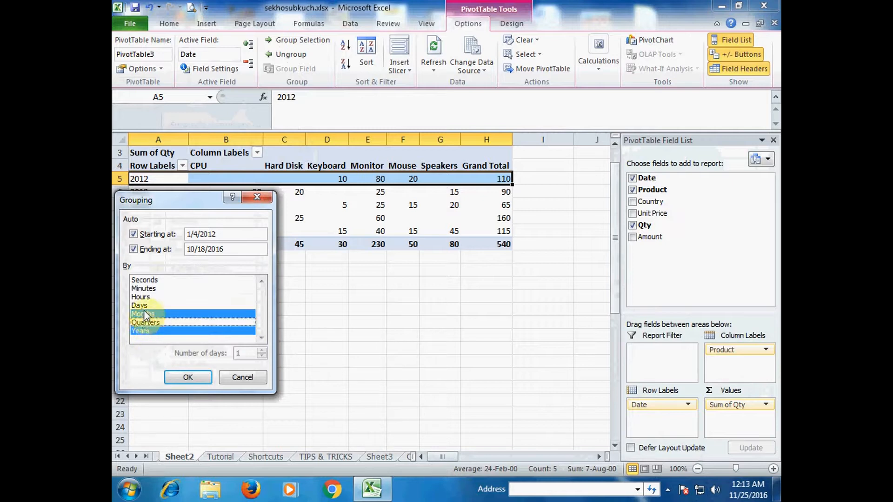
left_click(208, 380)
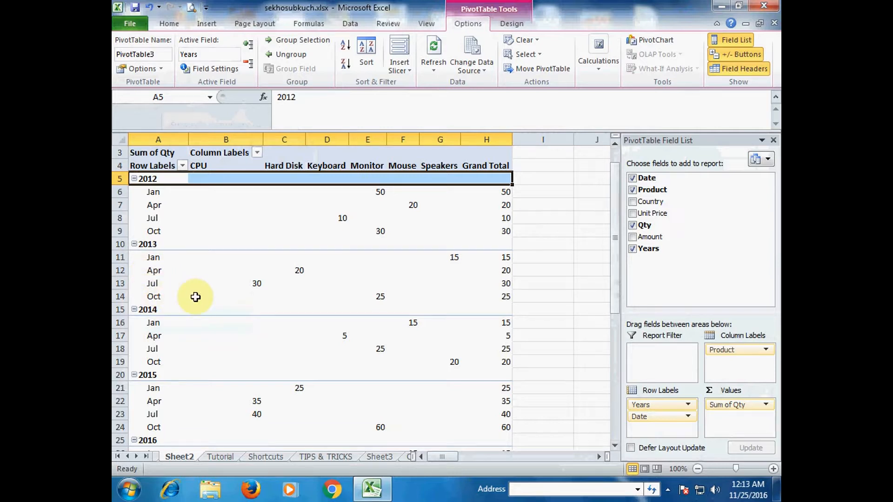
Change the date grouping to Quarters and Years, with Months deselected.
left_click(155, 207)
right_click(155, 207)
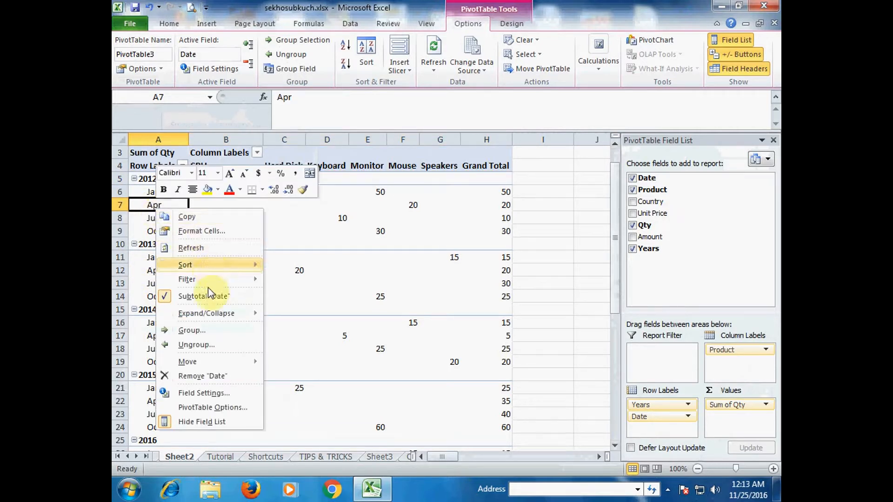
left_click(202, 333)
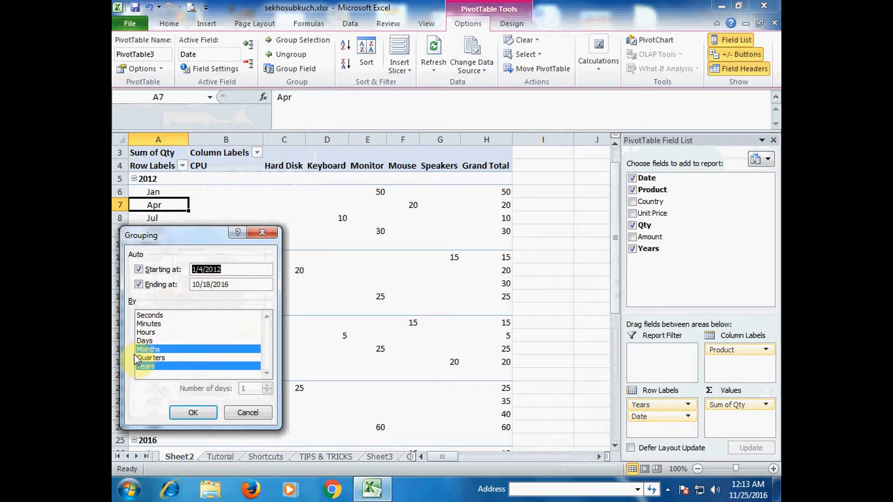
left_click(151, 358)
left_click(149, 349)
left_click(158, 367)
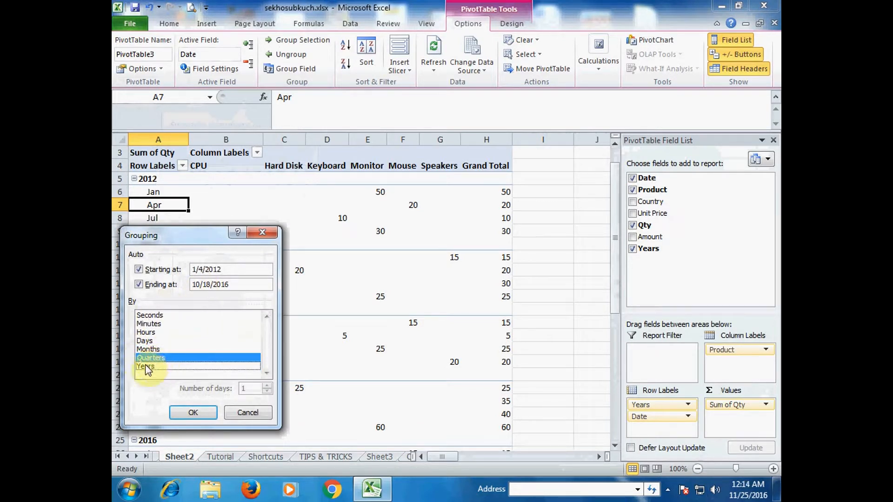
left_click(148, 367)
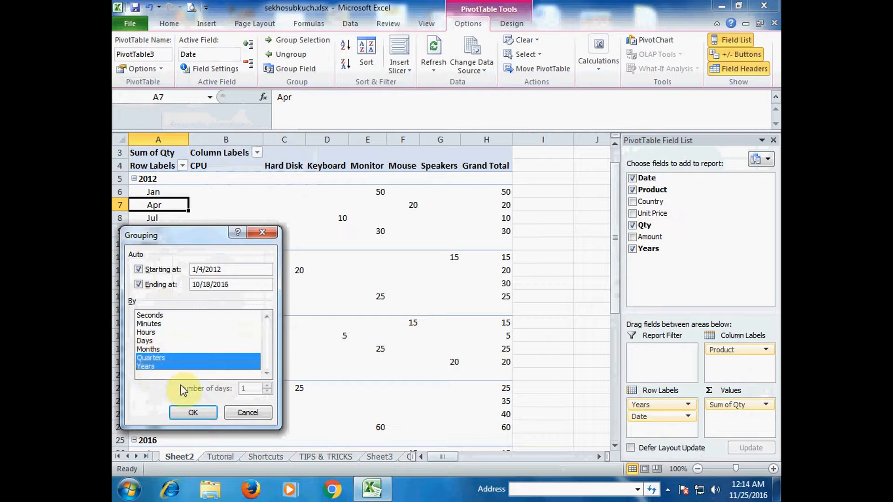
left_click(206, 416)
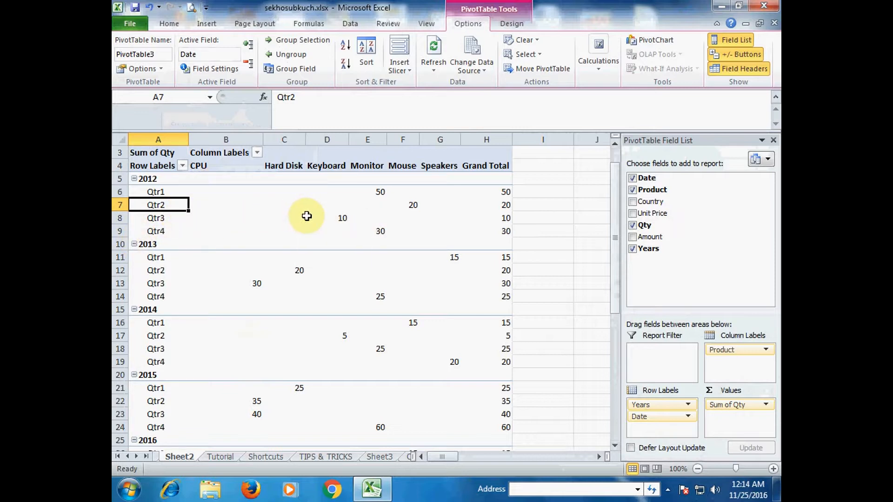
Replace Date and Years in the row labels with the Country field.
mouse_move(287, 213)
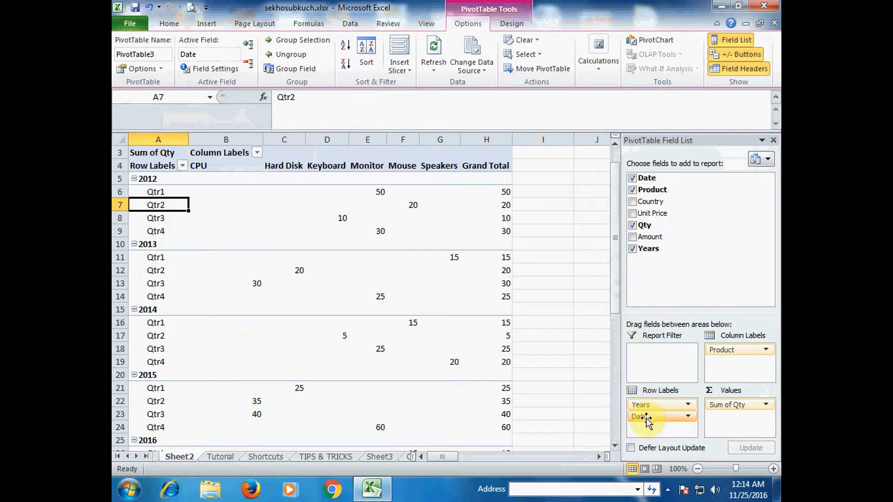
left_click_drag(642, 419, 712, 296)
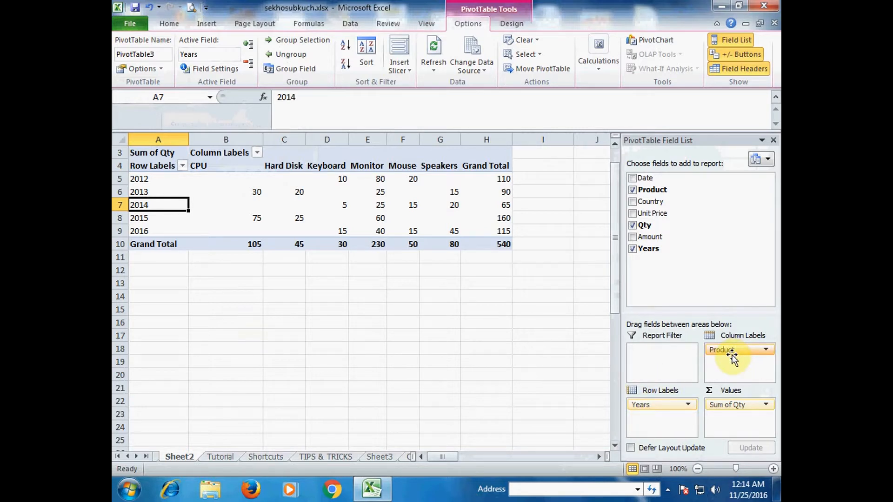
left_click_drag(642, 404, 676, 288)
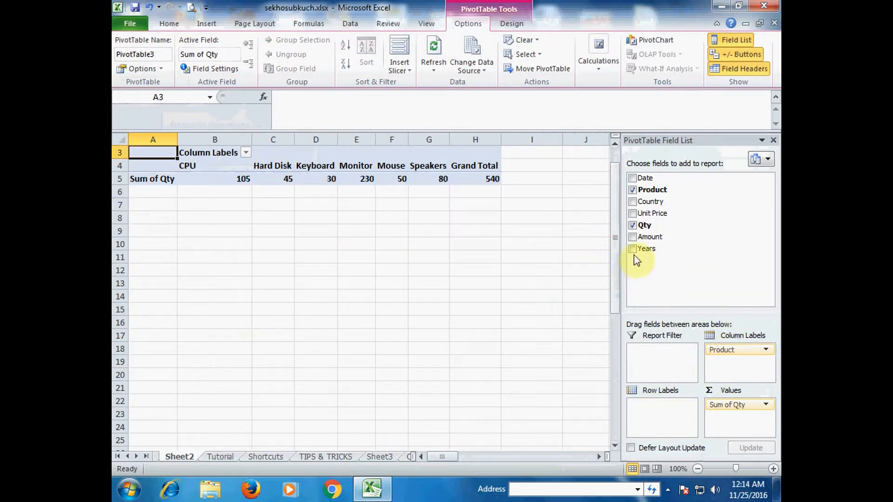
left_click_drag(647, 202, 653, 410)
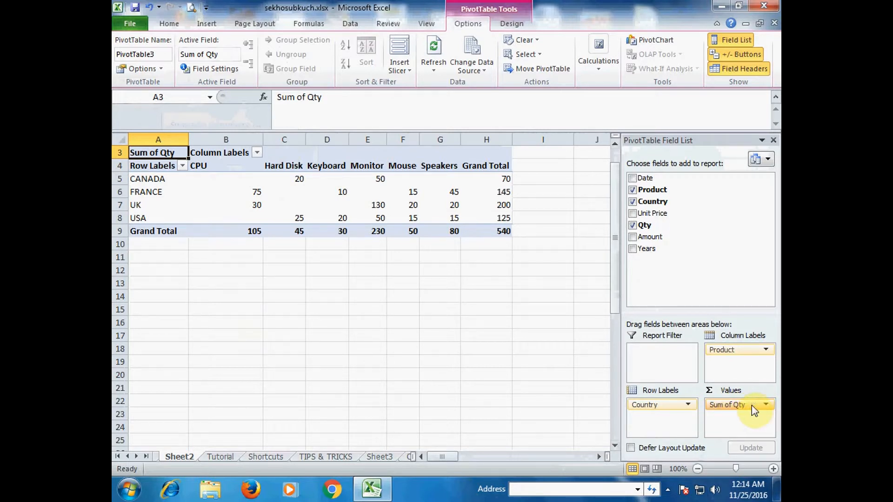
Try adding Amount as a second value field beside Sum of Qty, and remove it again.
left_click(633, 237)
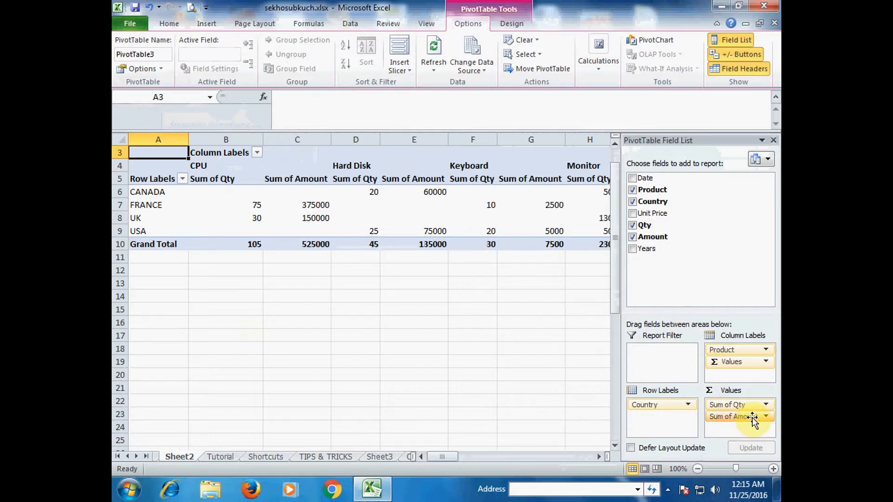
left_click_drag(752, 417, 705, 289)
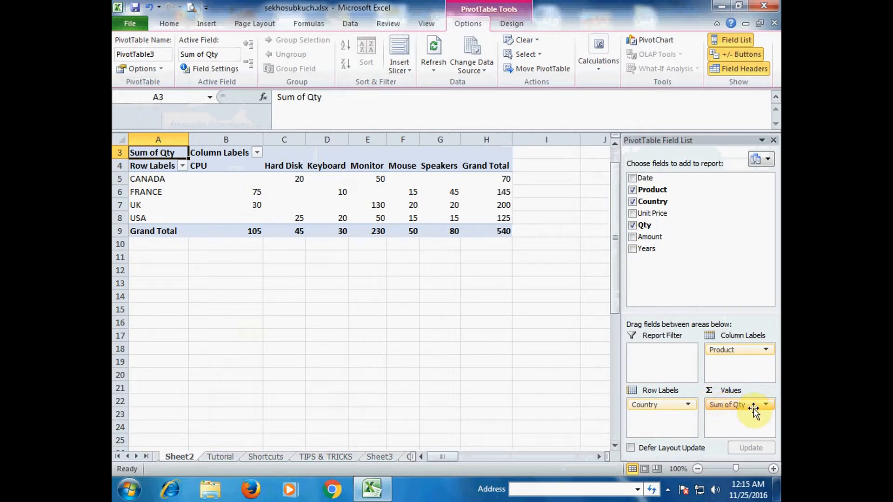
Change the value field settings of Qty to summarise by Count.
left_click(767, 406)
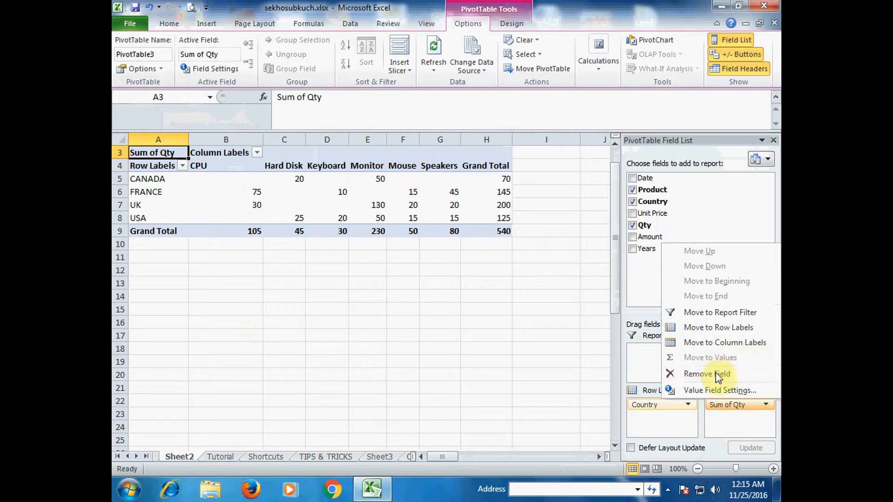
left_click(738, 408)
left_click(740, 411)
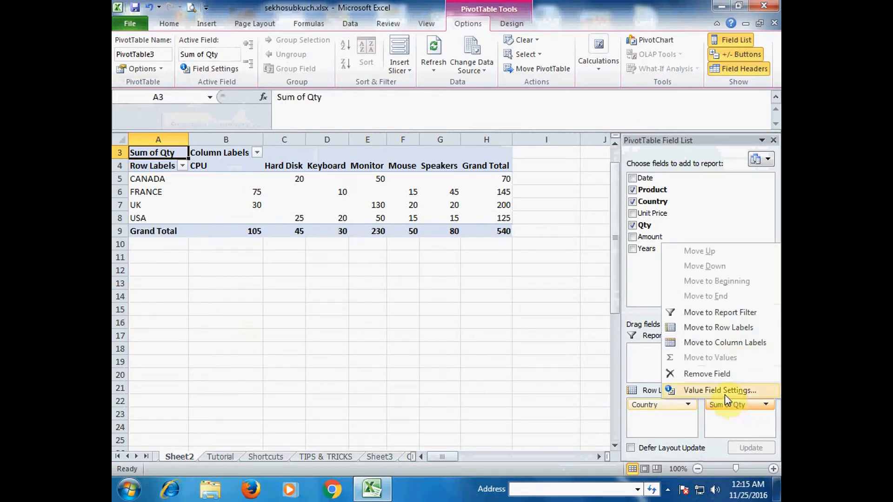
left_click(724, 393)
left_click(477, 204)
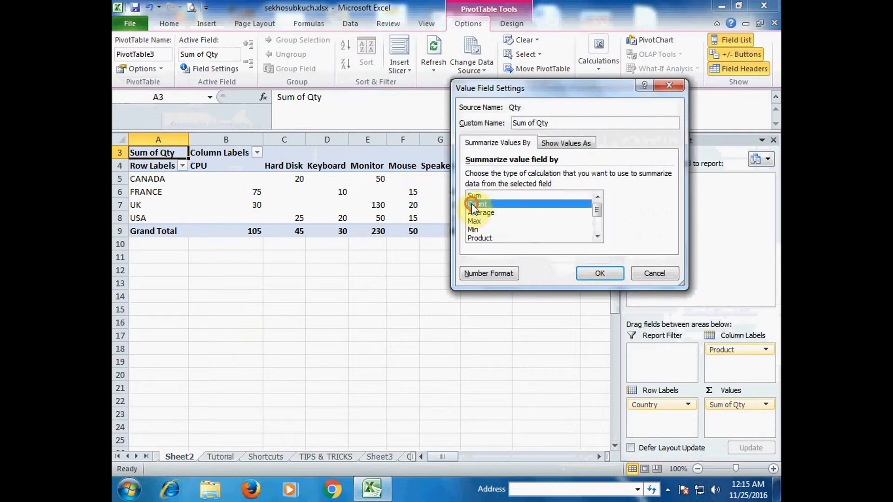
left_click(582, 276)
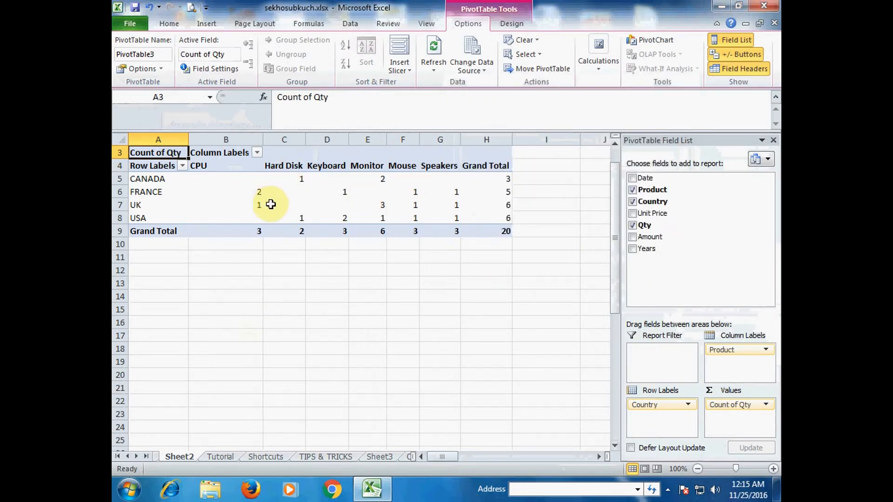
Examine the counts per country and product, and set Qty back to being summarised by Sum.
mouse_move(198, 195)
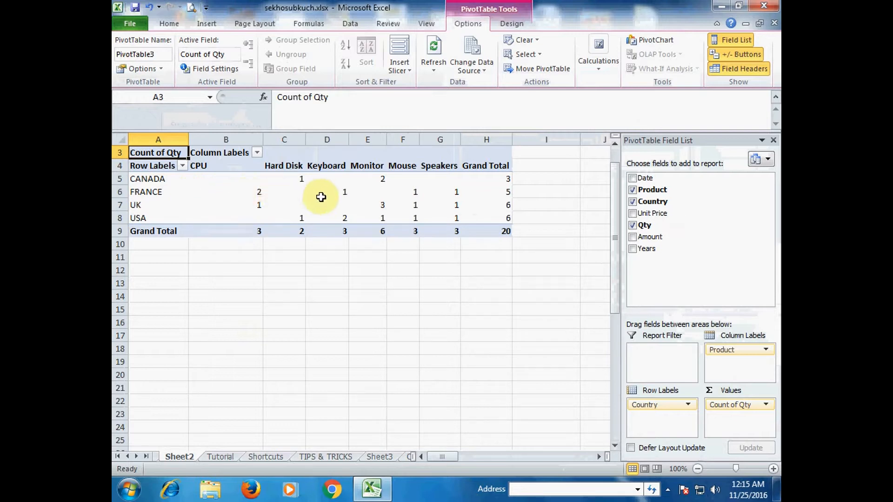
mouse_move(412, 198)
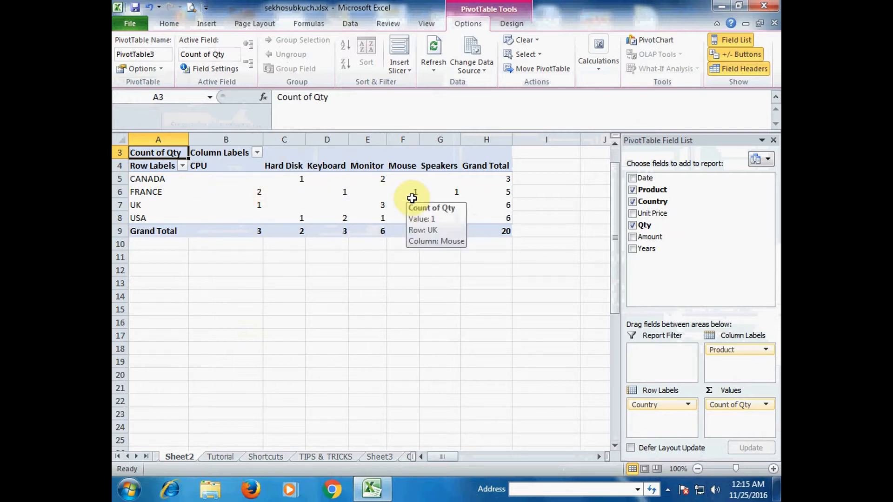
left_click(749, 405)
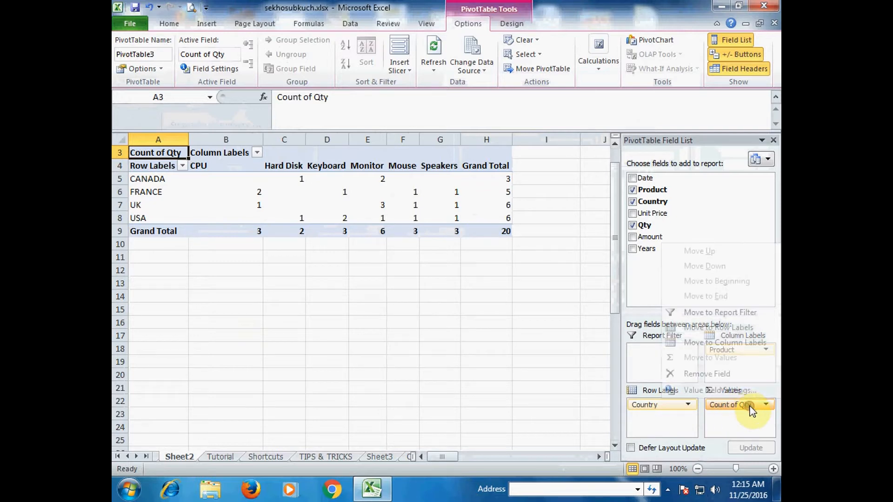
left_click(711, 389)
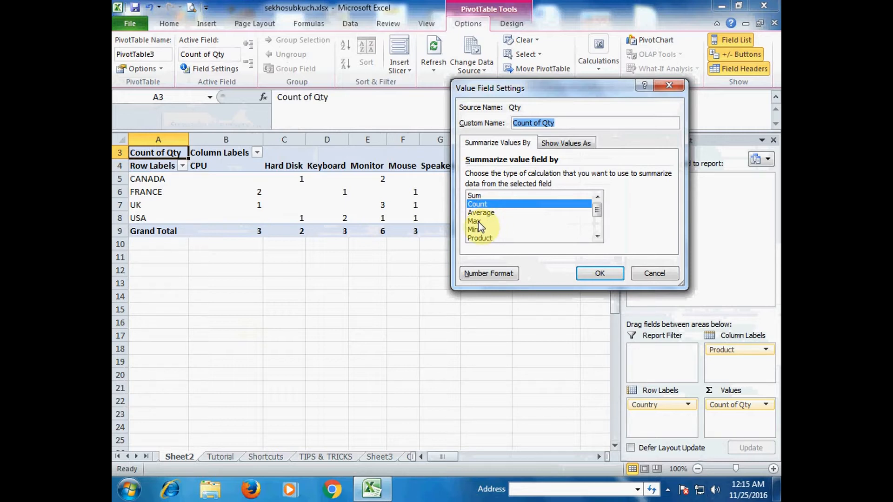
left_click(474, 196)
left_click(593, 272)
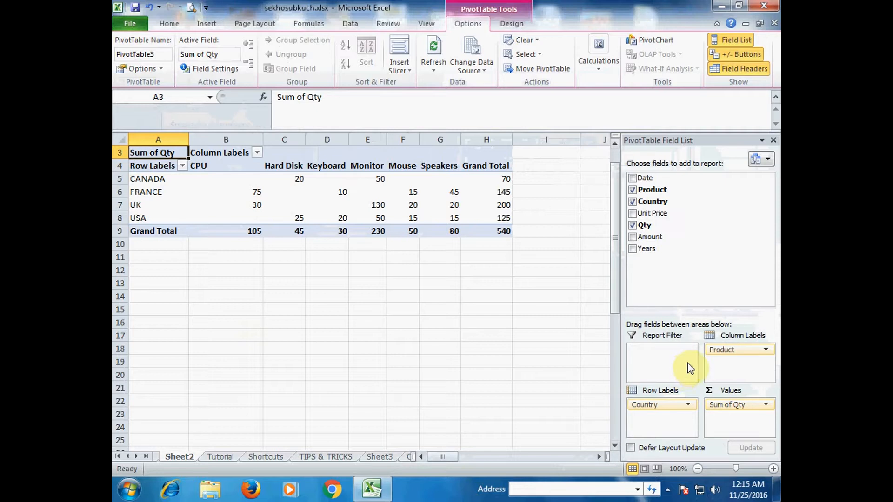
Move Country from the row labels to the report filter area.
left_click_drag(651, 405, 652, 353)
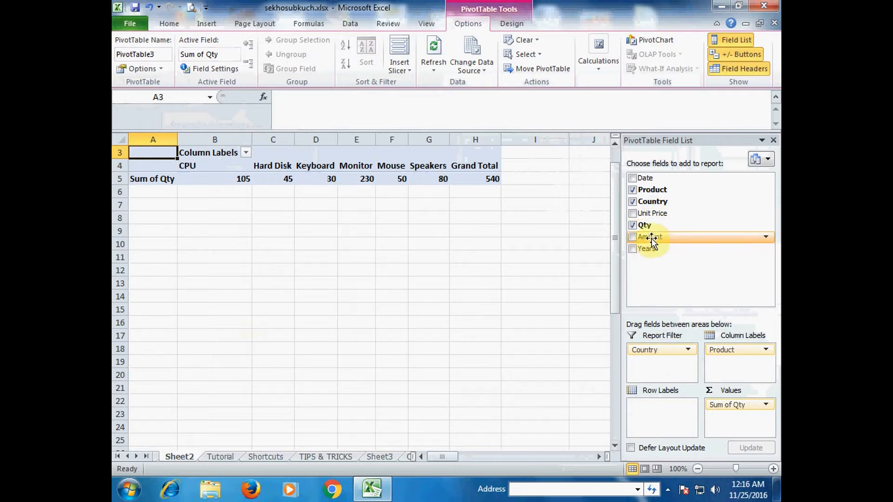
Add Date to the row labels and look through the filter options of the column and row labels.
mouse_move(644, 178)
left_mouse_down()
mouse_move(677, 339)
mouse_move(655, 411)
left_mouse_up()
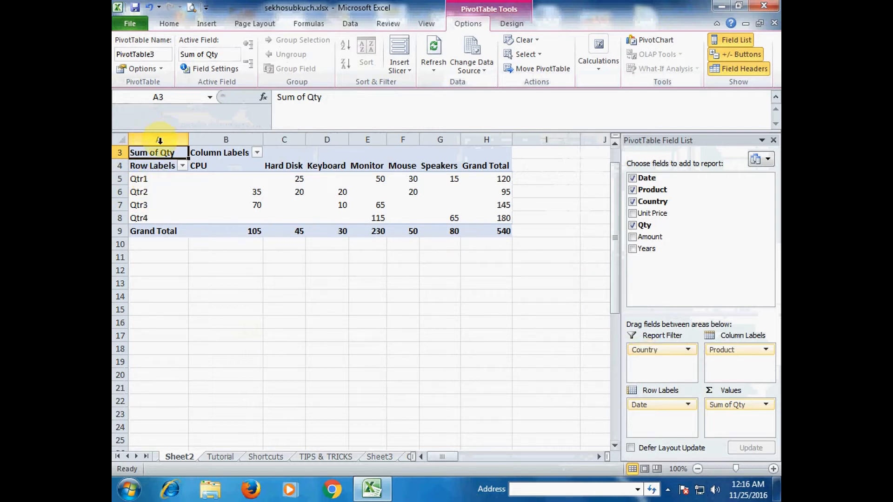
left_click(257, 153)
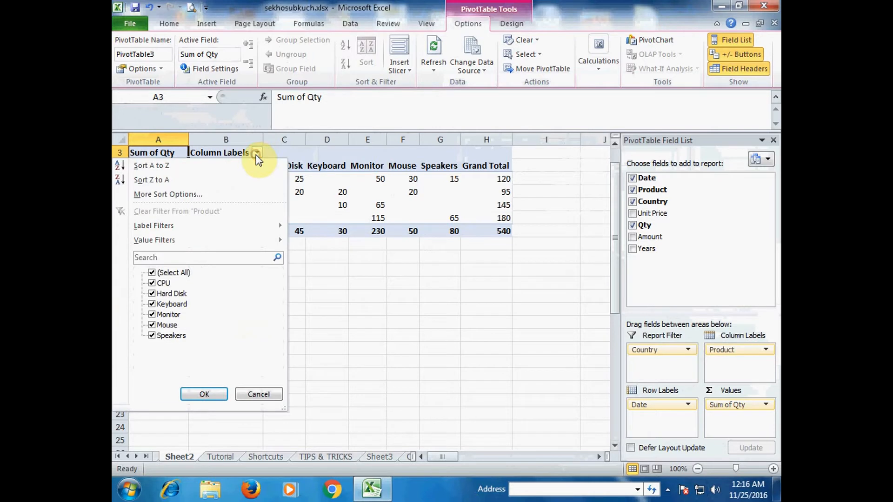
left_click(256, 154)
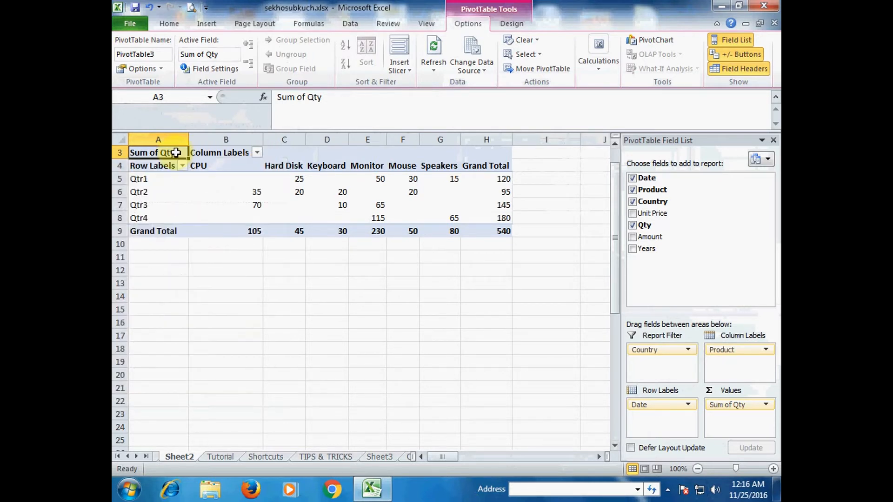
left_click(182, 168)
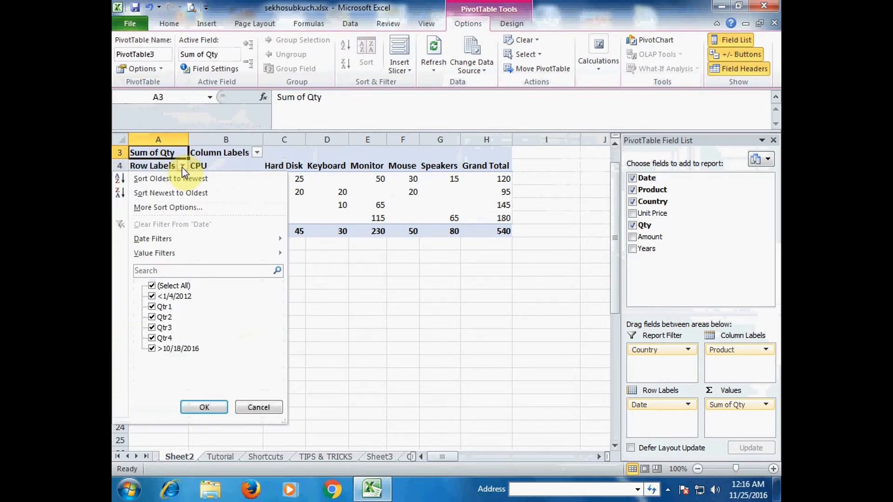
left_click(183, 168)
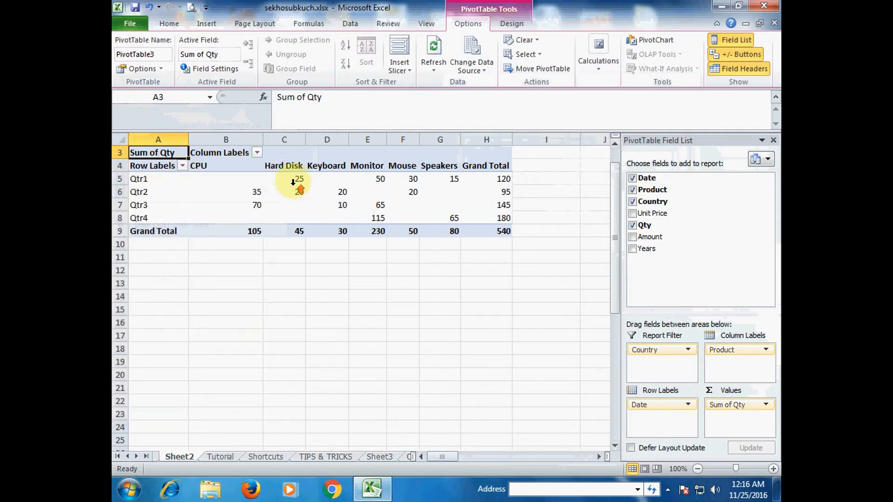
Filter the pivot table by CANADA using the Country report filter.
scroll(294, 184, "up", 1)
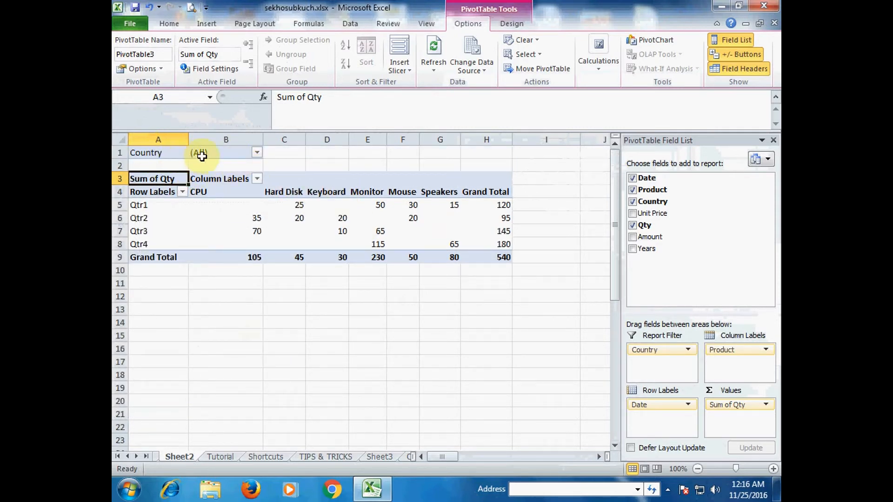
left_click(257, 152)
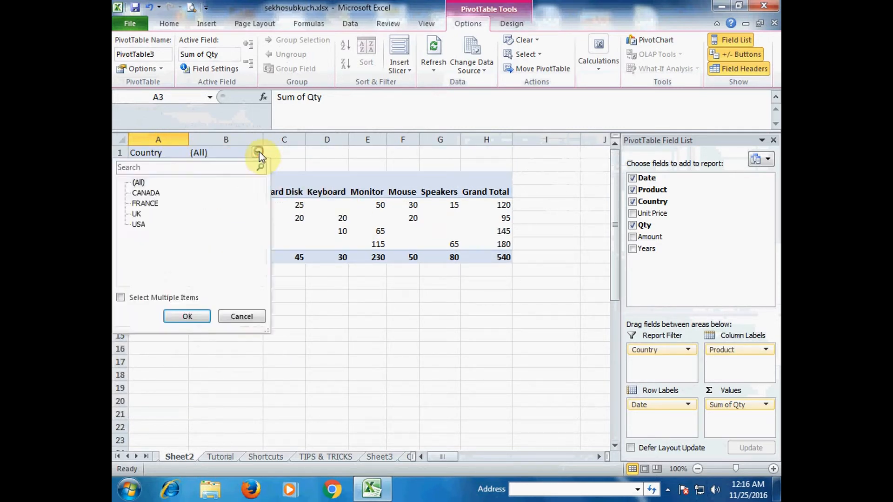
left_click(136, 192)
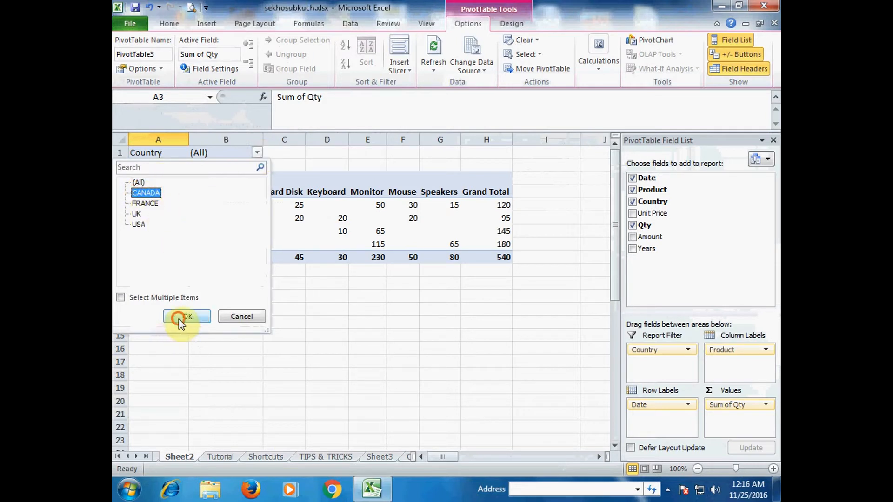
left_click(185, 317)
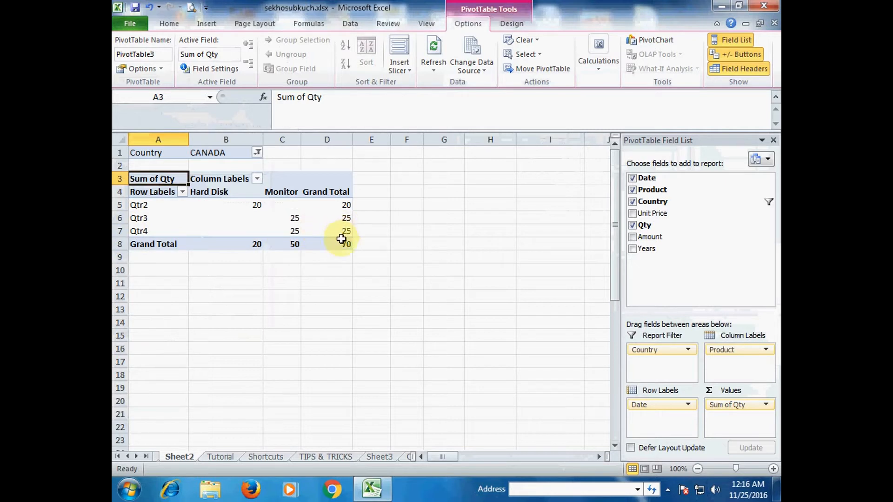
Switch the Country report filter to UK, then to USA, to compare the quarterly quantities.
left_click(258, 154)
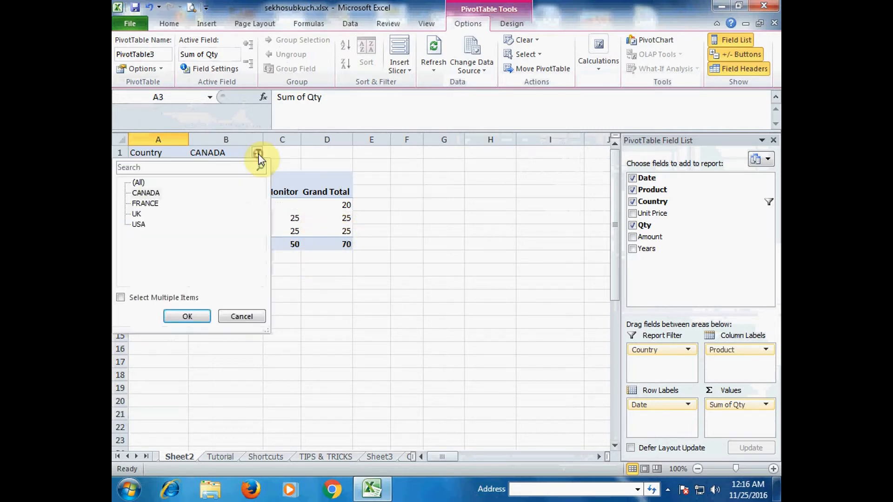
left_click(136, 214)
left_click(186, 318)
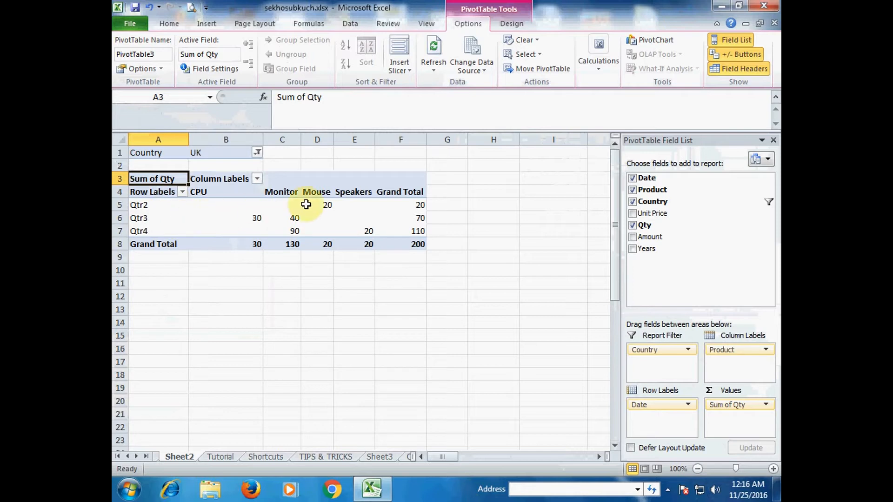
left_click(259, 155)
left_click(140, 224)
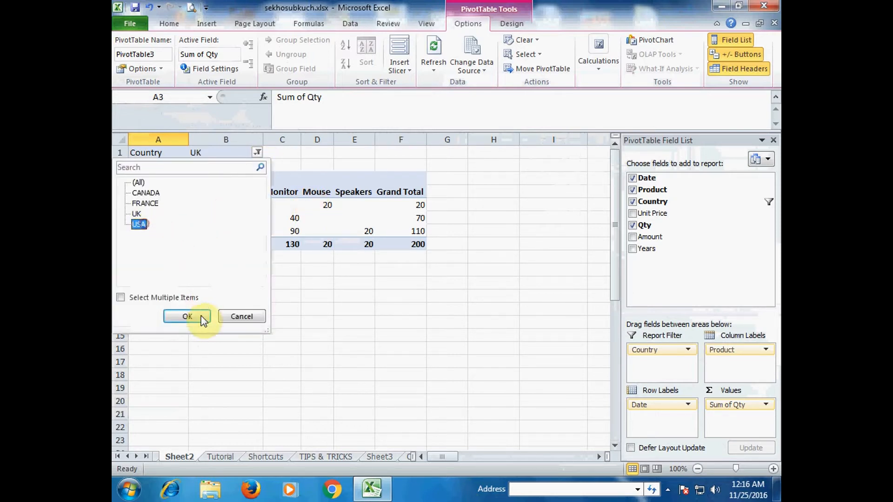
left_click(195, 317)
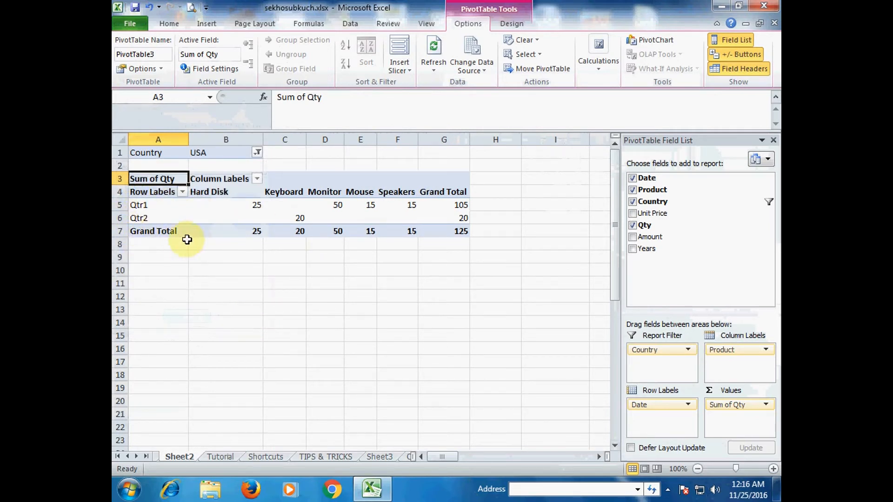
mouse_move(254, 211)
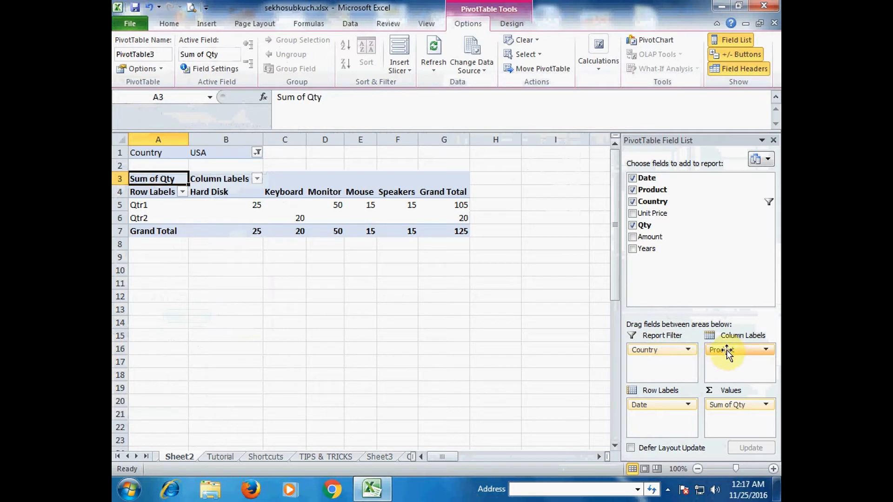
Swap Product into the report filter and Country into the column labels, and filter the report by Hard Disk.
mouse_move(721, 348)
left_mouse_down()
mouse_move(656, 369)
mouse_move(656, 353)
mouse_move(730, 350)
left_mouse_up()
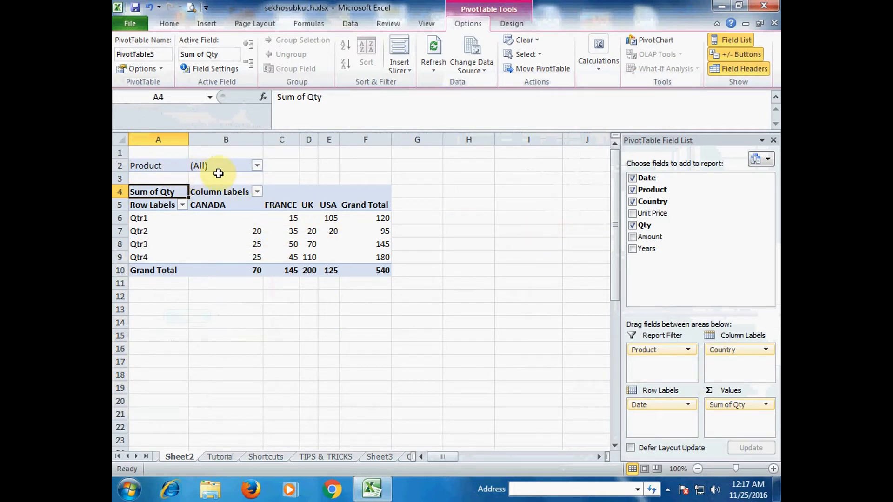
left_click(257, 166)
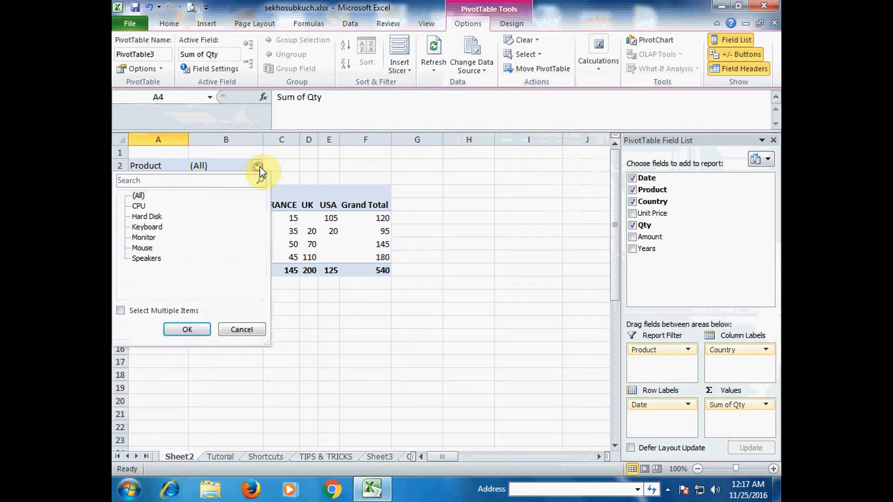
left_click(147, 216)
left_click(199, 330)
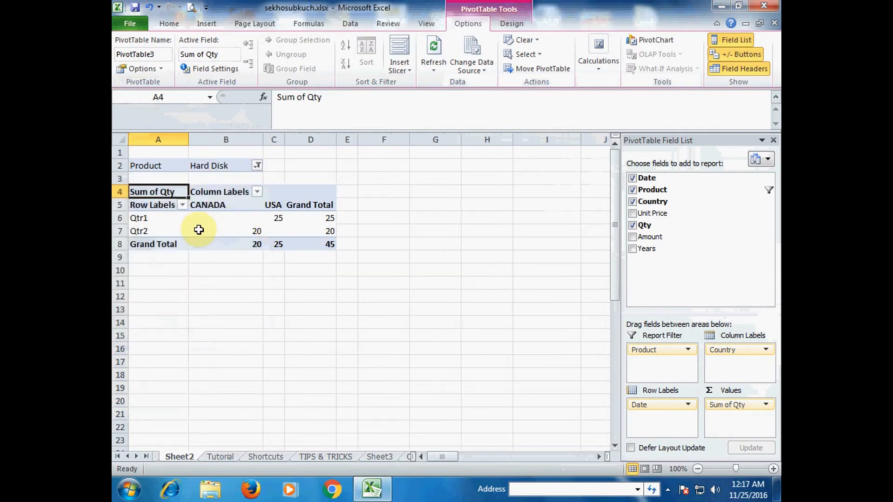
Change the grouping of the quarter row labels to Months and Years instead of Quarters and Years.
left_click_drag(148, 230, 148, 220)
right_click(150, 225)
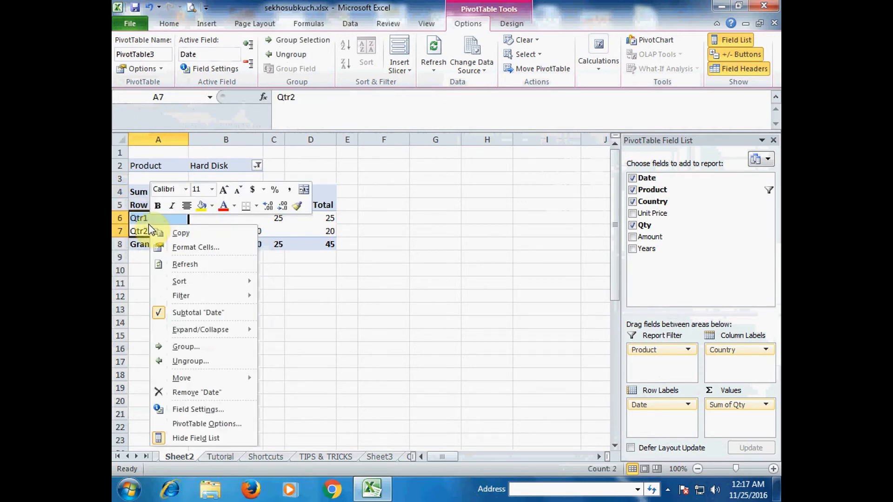
left_click(182, 347)
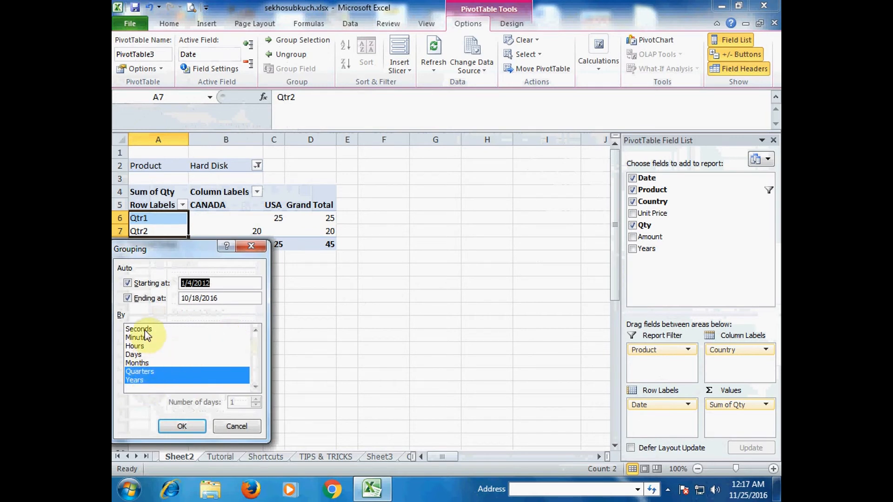
left_click(139, 371)
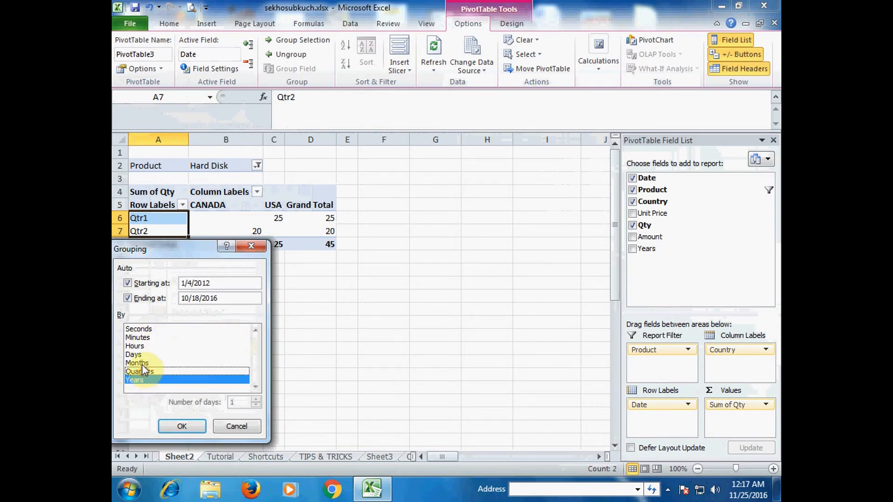
left_click(141, 363)
left_click(177, 426)
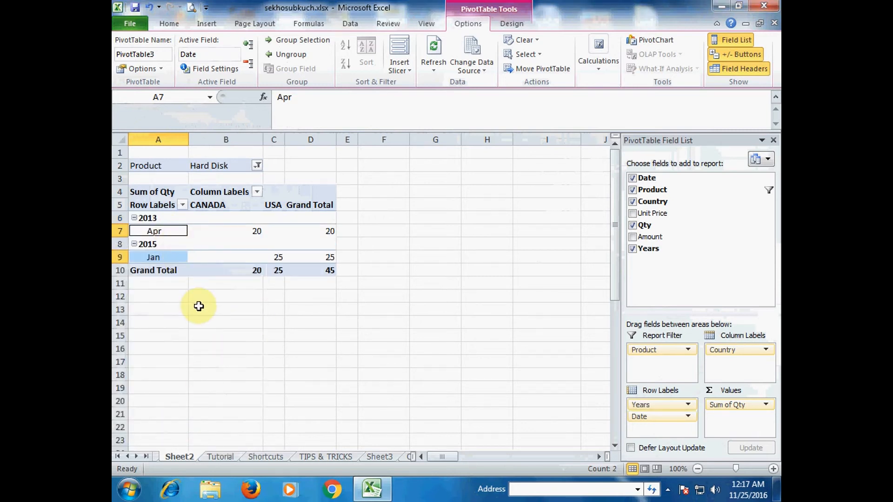
left_click(246, 324)
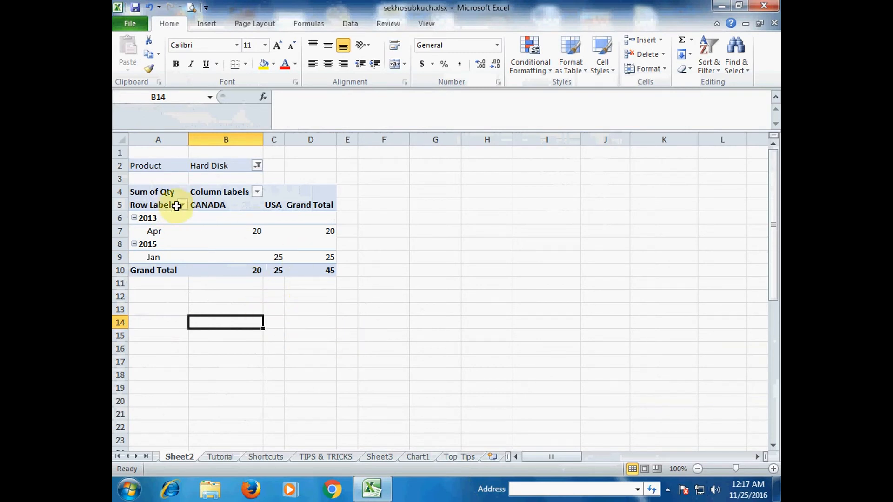
Set the Product report filter back to (All) and review the monthly quantities by country.
left_click(279, 231)
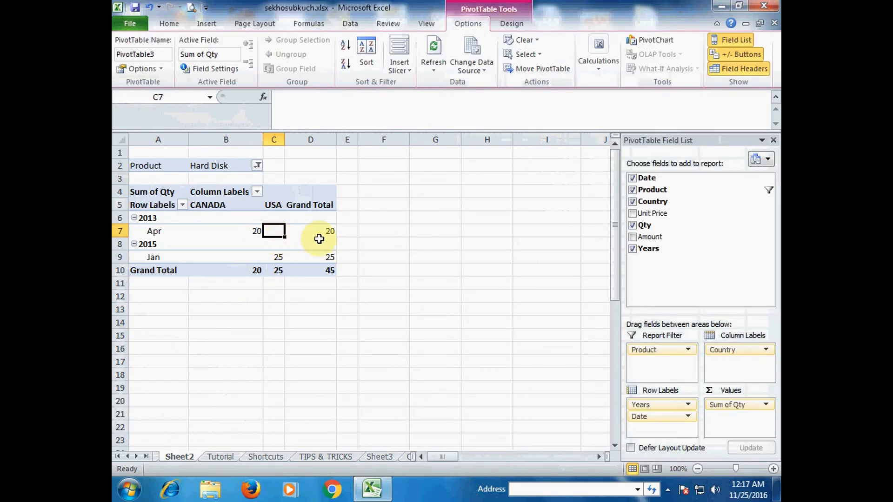
left_click(257, 165)
left_click(134, 195)
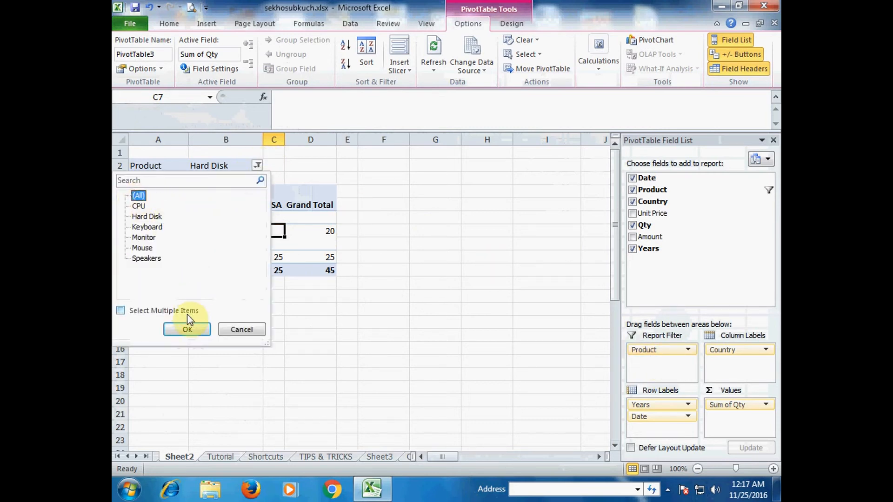
left_click(187, 329)
left_click(479, 282)
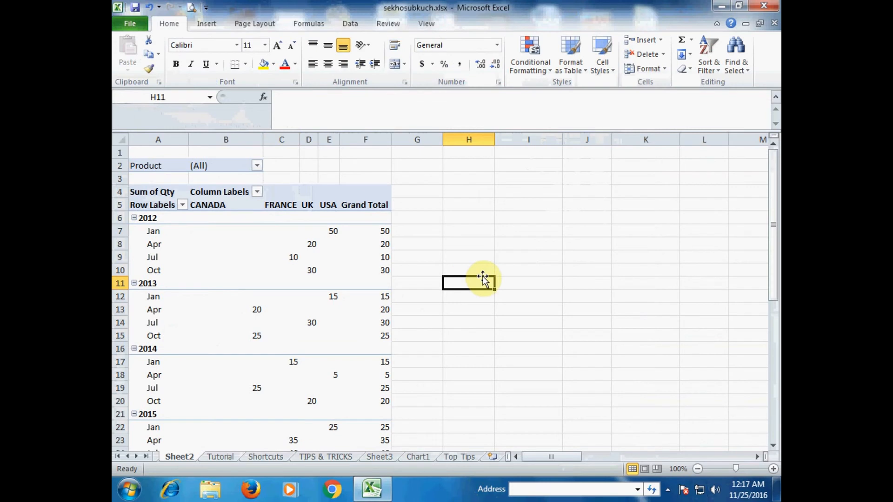
scroll(476, 270, "down", 3)
scroll(477, 271, "down", 1)
scroll(478, 269, "up", 4)
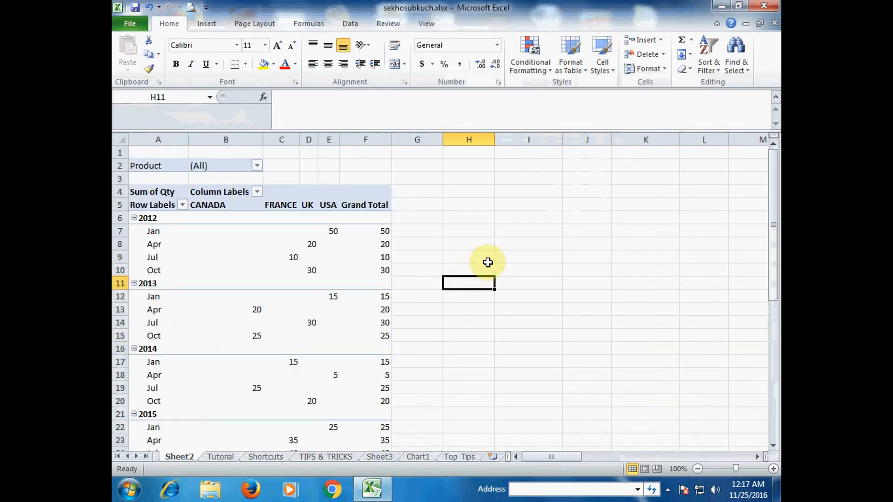
left_click(483, 228)
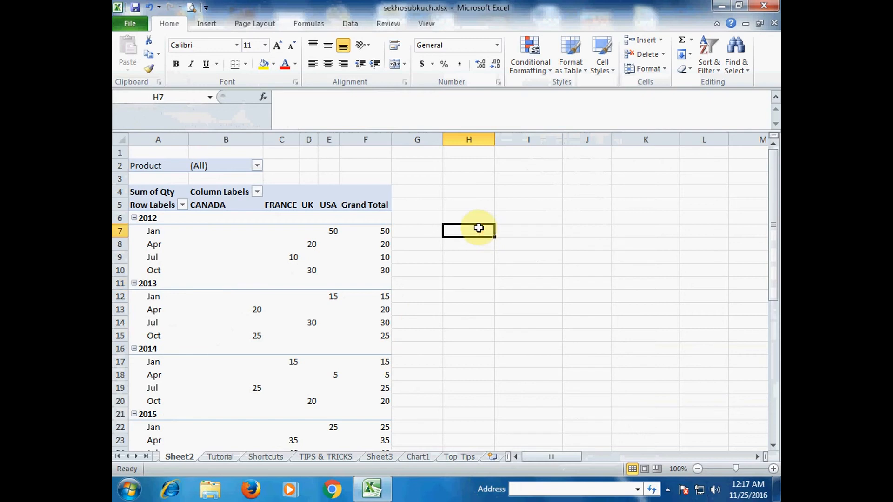